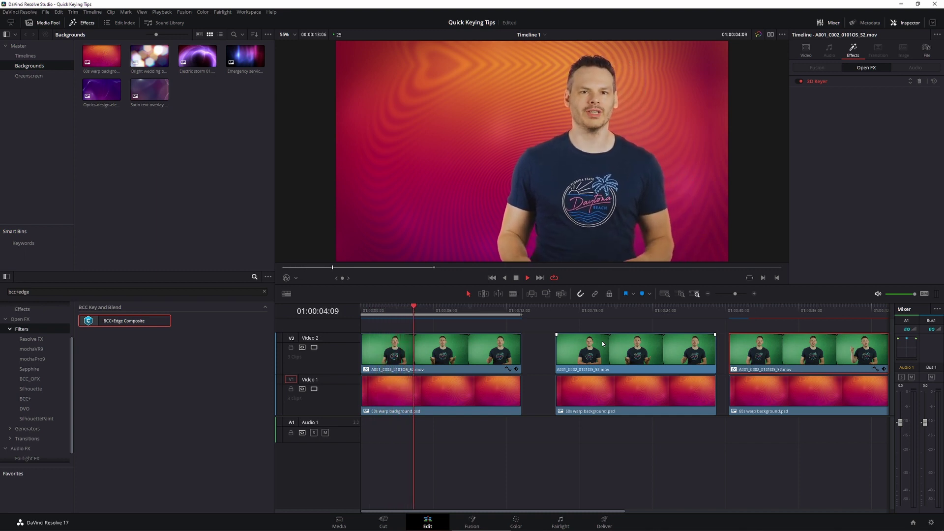
# Play and scrub through the green-screen clips, parking the playhead at 01:00:30:06 on the keyed clip.
pyautogui.click(520, 279)
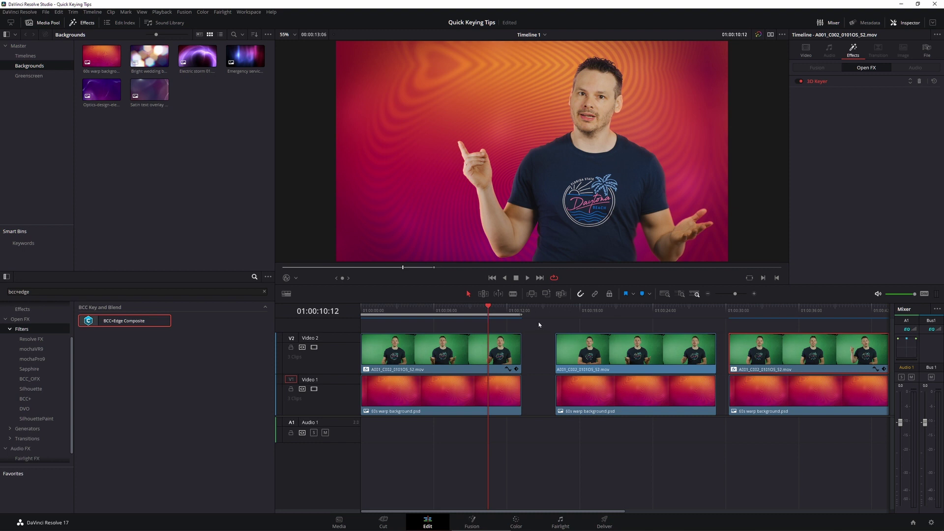
pyautogui.press('space')
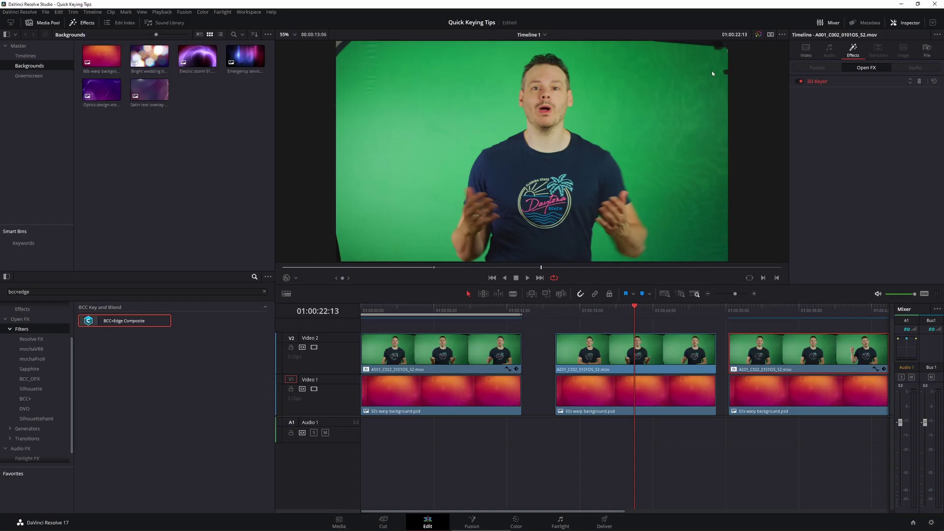
pyautogui.moveTo(634, 309); pyautogui.dragTo(631, 312)
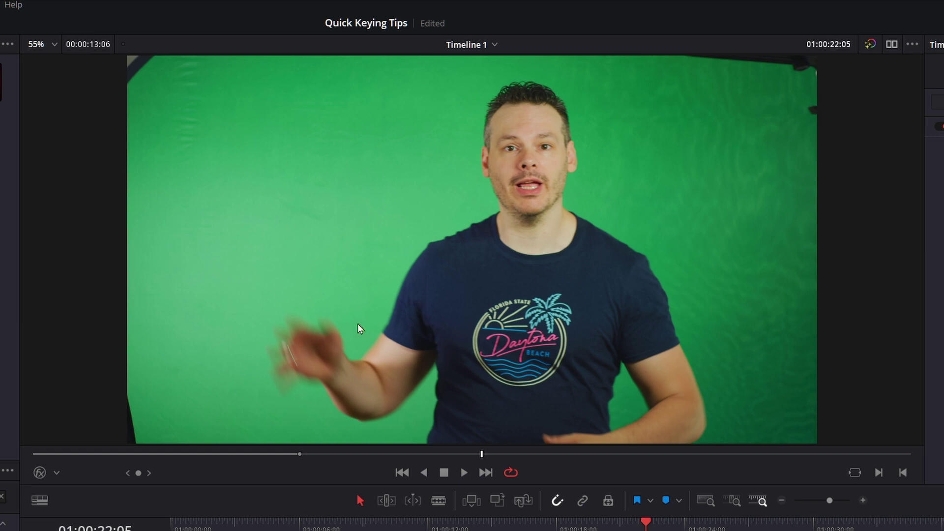
pyautogui.click(609, 525)
pyautogui.moveTo(609, 526); pyautogui.dragTo(744, 522)
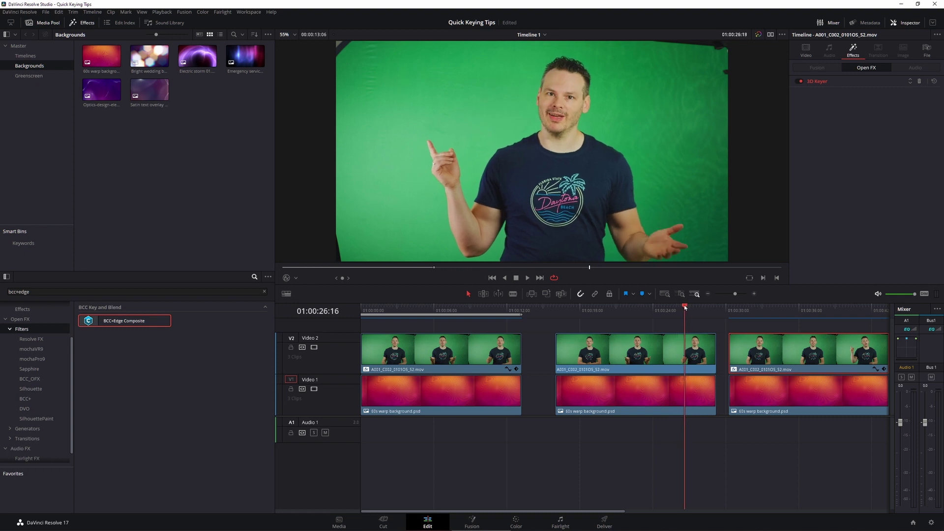
pyautogui.moveTo(686, 306); pyautogui.dragTo(688, 306)
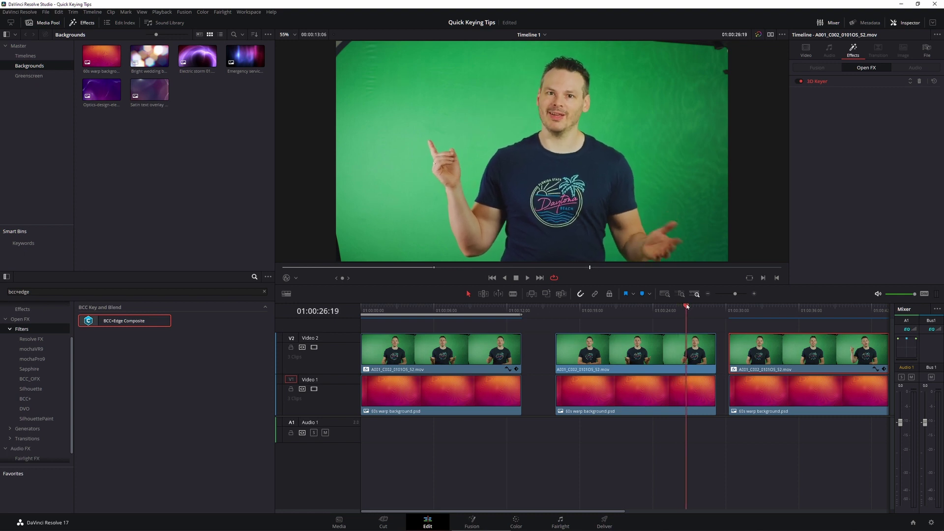
pyautogui.click(686, 308)
pyautogui.press('space')
pyautogui.moveTo(649, 309); pyautogui.dragTo(617, 310)
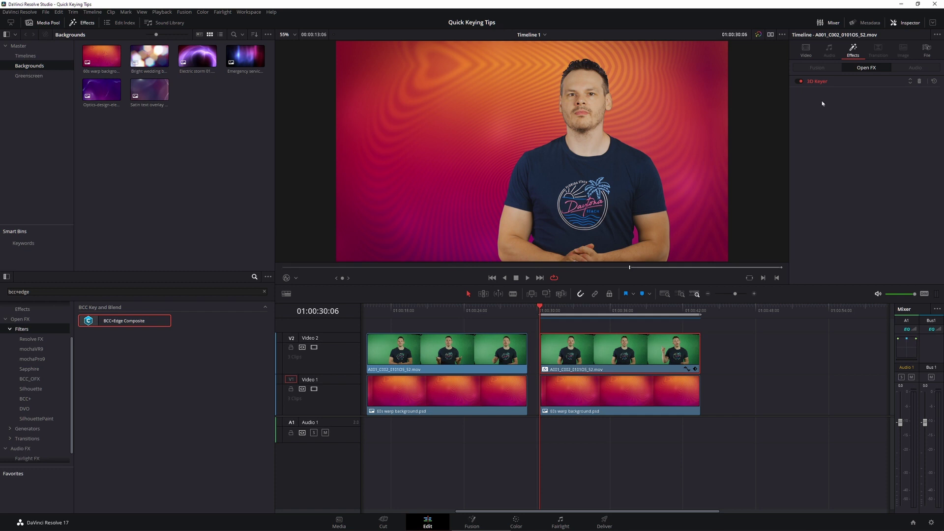
# Expand the 3D Keyer settings in the Inspector and play the keyed clip.
pyautogui.click(815, 82)
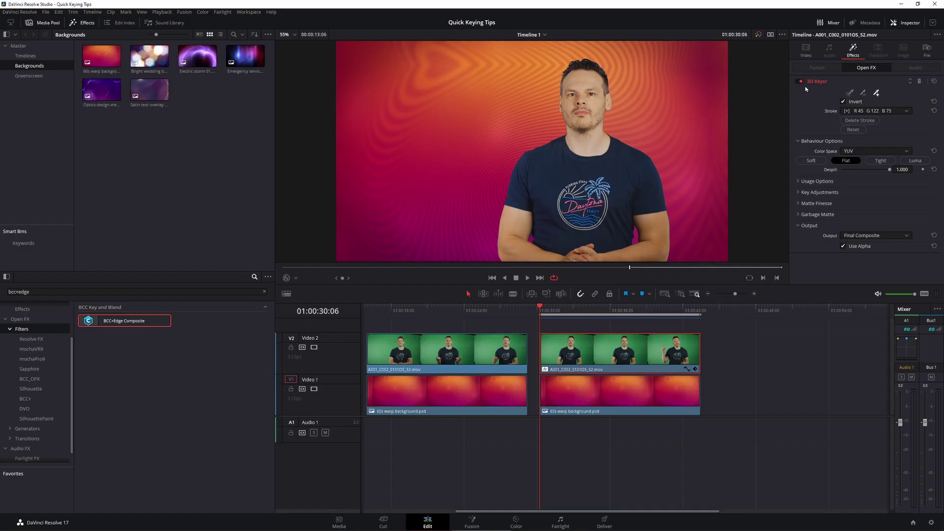
pyautogui.click(528, 278)
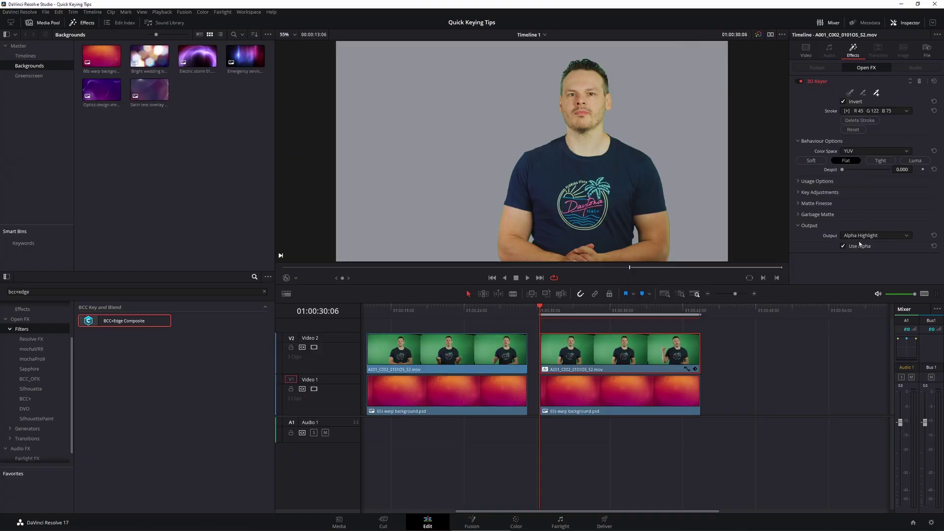
pyautogui.press('space')
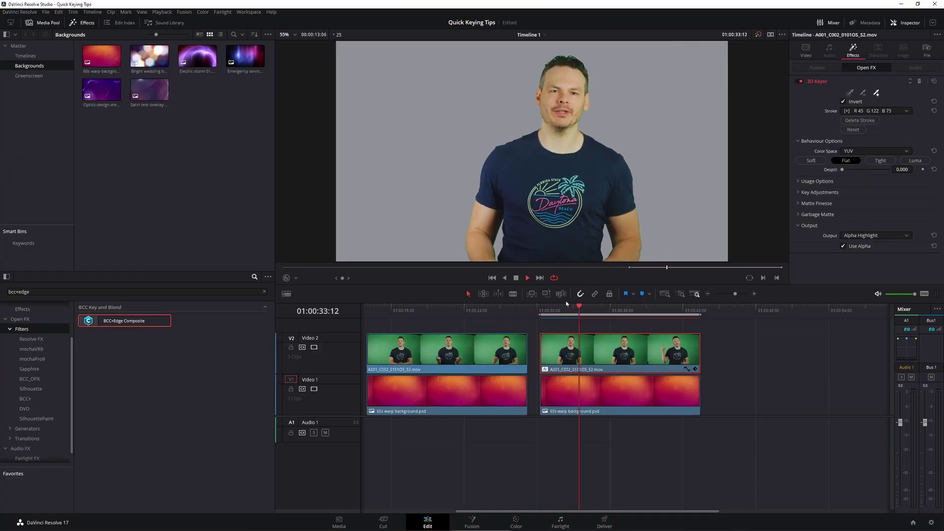
pyautogui.press('space')
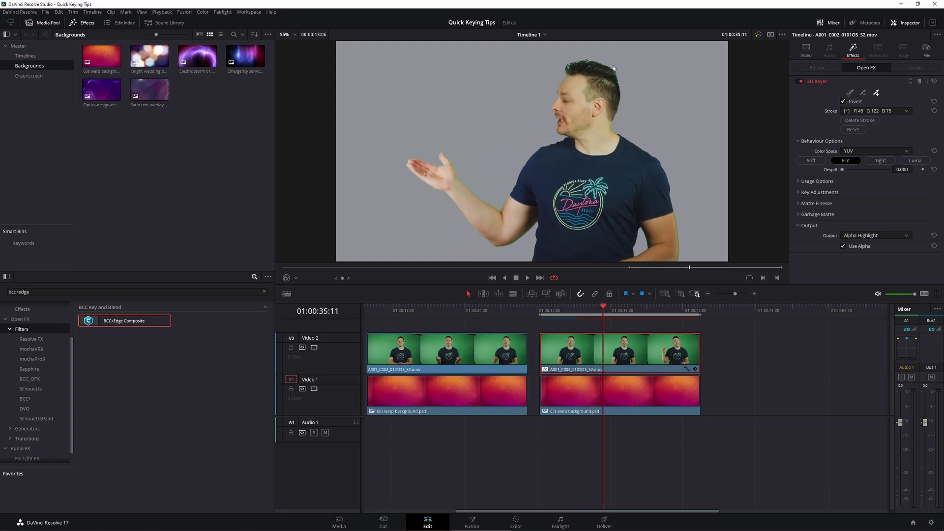
pyautogui.moveTo(596, 311); pyautogui.dragTo(597, 311)
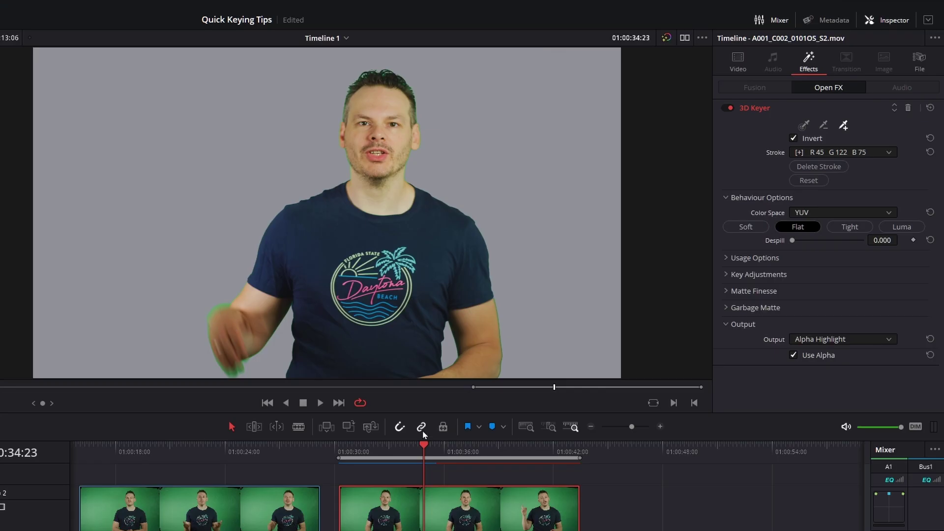
pyautogui.moveTo(424, 448); pyautogui.dragTo(539, 457)
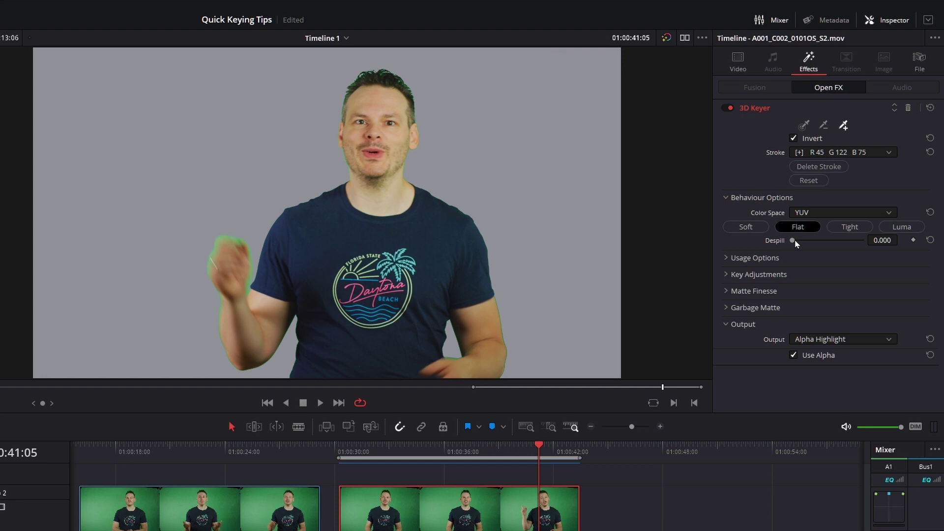
# Raise the 3D Keyer Despill to 1.000 to clear the green fringe, and save the project.
pyautogui.moveTo(795, 240); pyautogui.dragTo(859, 241)
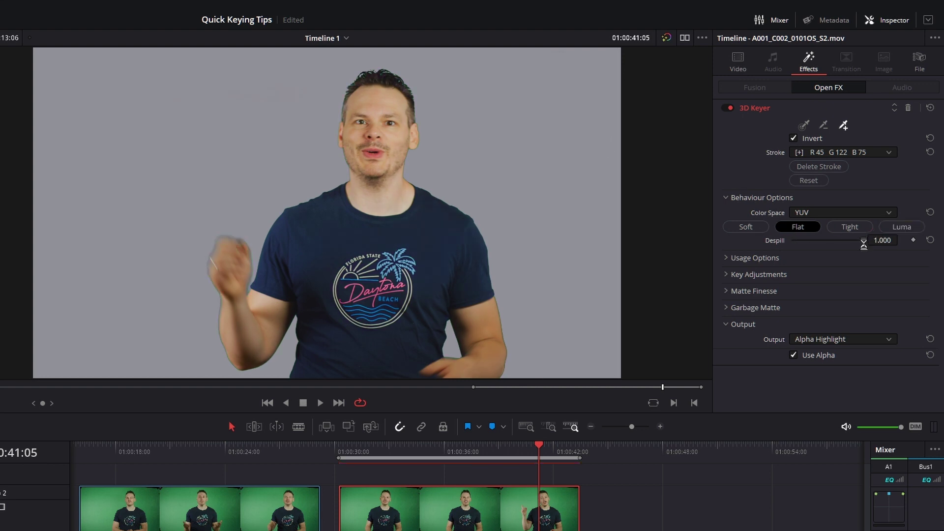
pyautogui.hotkey('ctrl', 's')
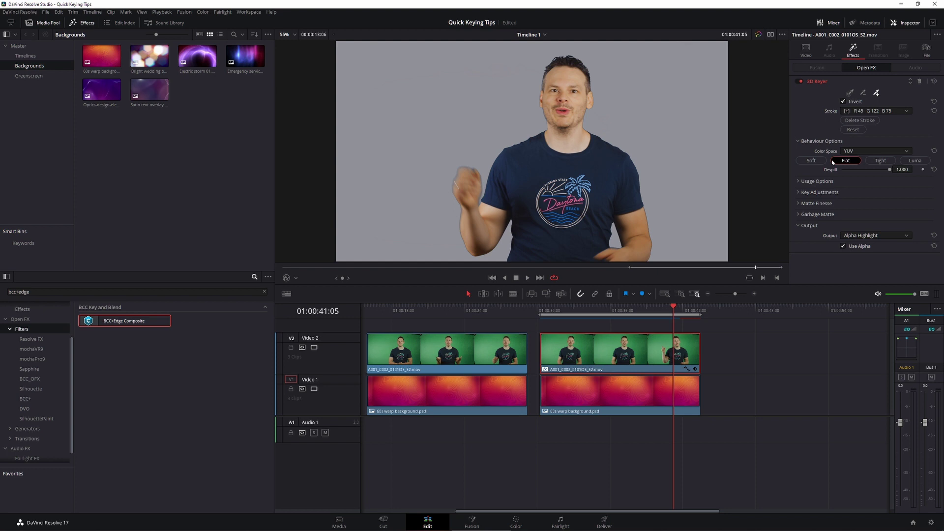
# Set the 3D Keyer Output to Final Composite, then try Matte Finesse Clean Black and return it to 0.0.
pyautogui.click(852, 236)
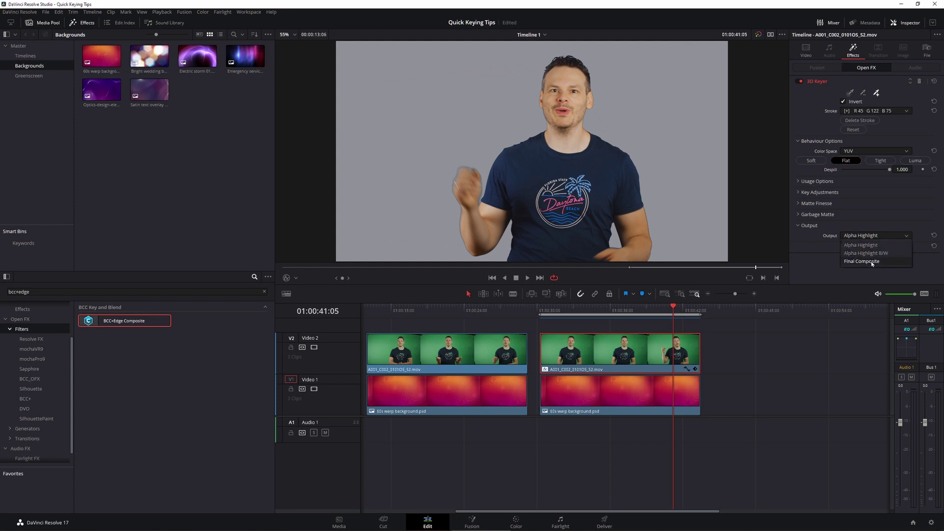
pyautogui.click(872, 262)
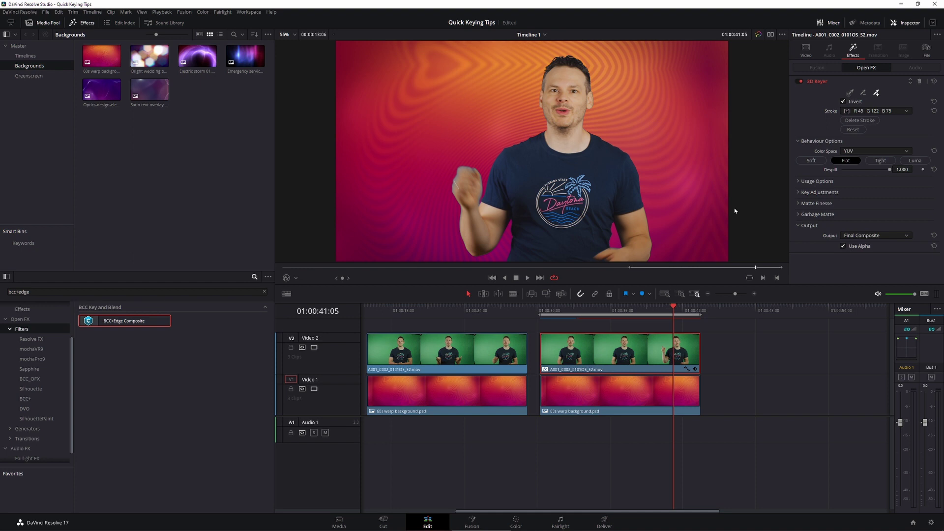
pyautogui.click(842, 204)
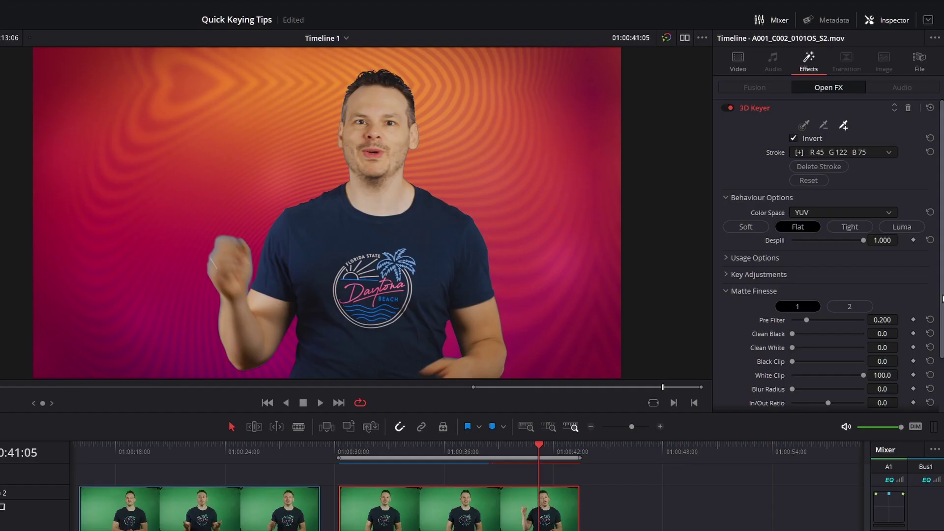
pyautogui.moveTo(940, 211); pyautogui.dragTo(940, 258)
pyautogui.moveTo(792, 269); pyautogui.dragTo(803, 272)
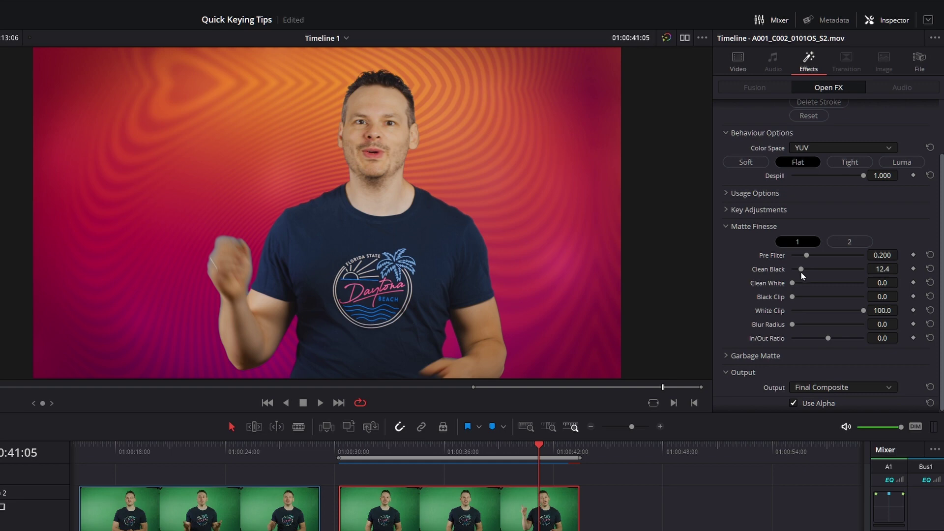
pyautogui.moveTo(801, 271); pyautogui.dragTo(711, 277)
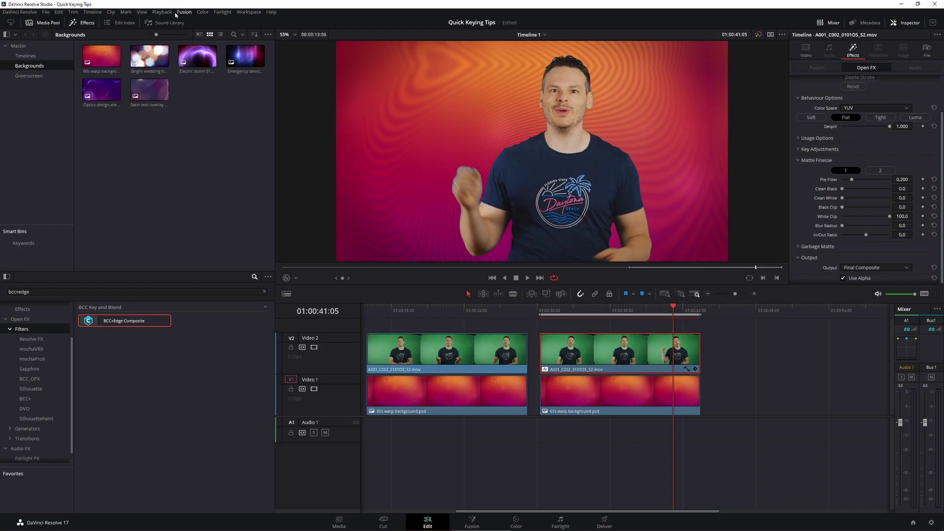
pyautogui.click(162, 12)
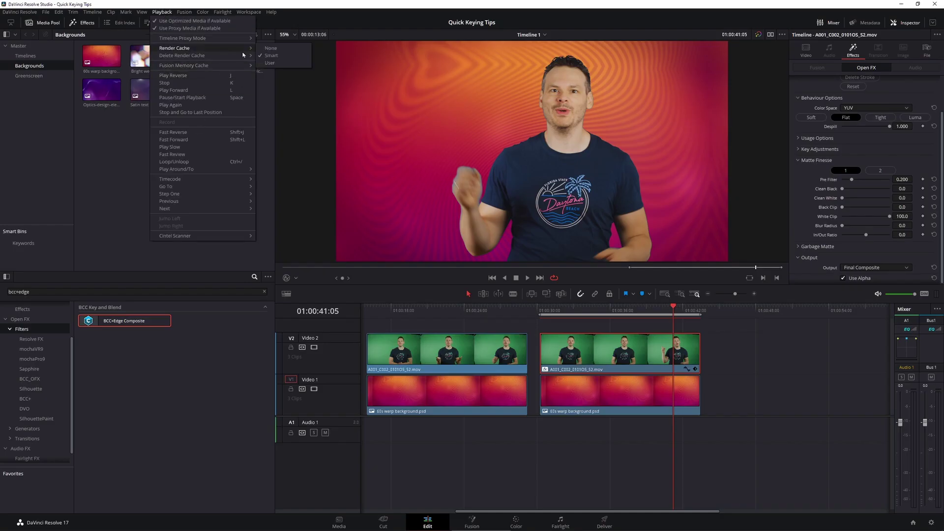
pyautogui.click(297, 61)
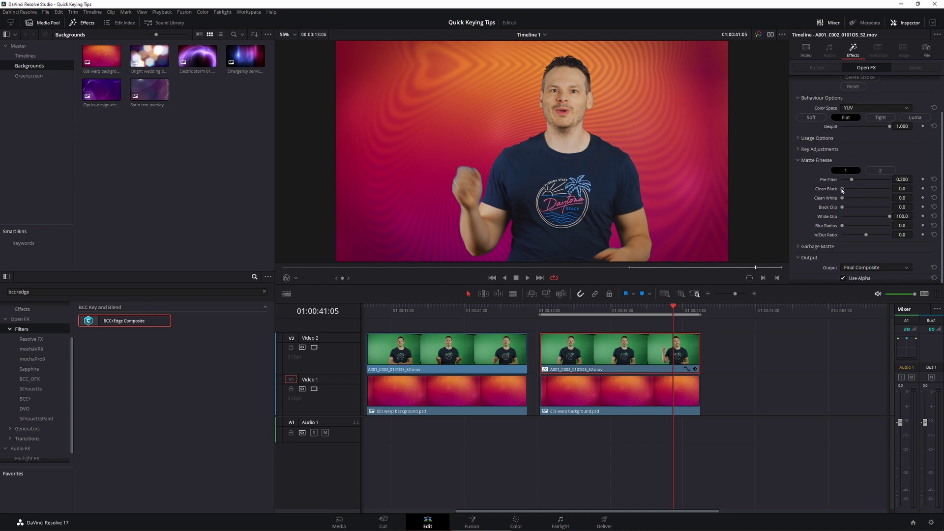
pyautogui.moveTo(842, 189)
pyautogui.mouseDown()
pyautogui.moveTo(854, 189)
pyautogui.moveTo(841, 190)
pyautogui.mouseUp()
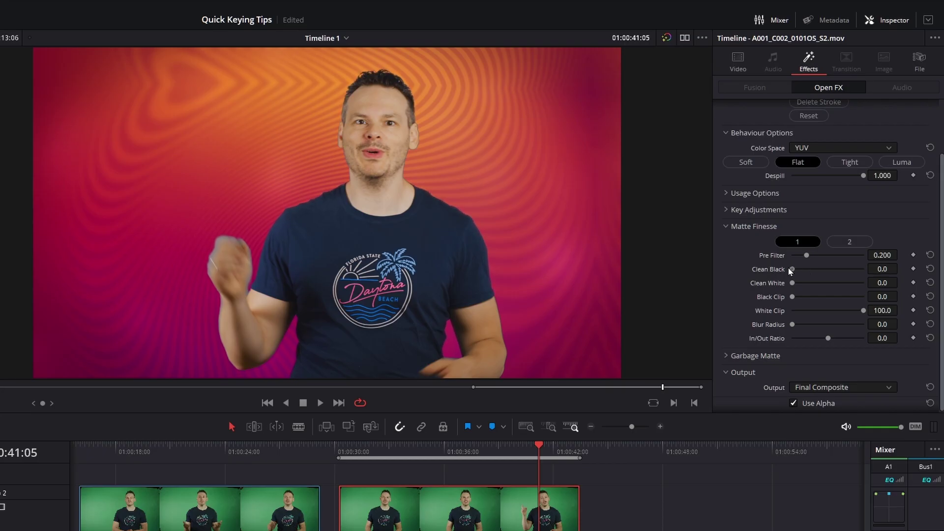
pyautogui.moveTo(790, 271)
pyautogui.mouseDown()
pyautogui.moveTo(814, 272)
pyautogui.moveTo(806, 271)
pyautogui.mouseUp()
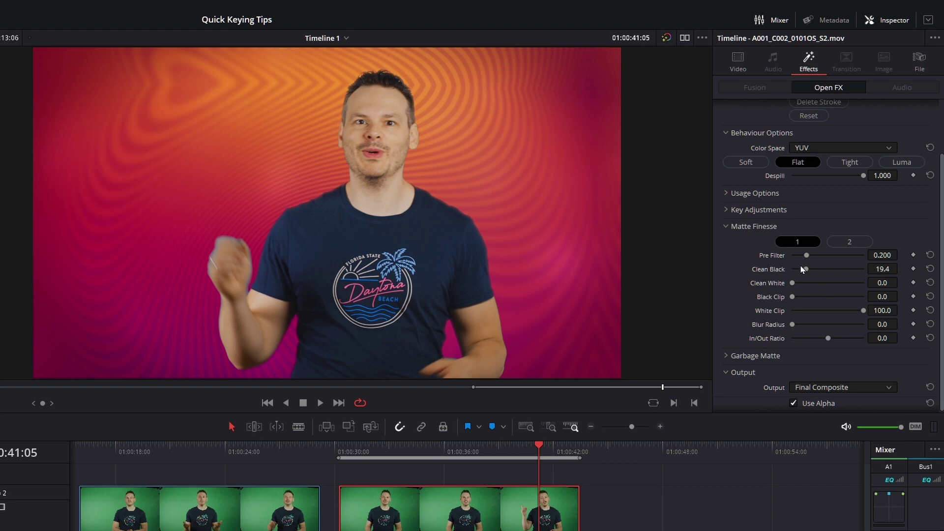
pyautogui.moveTo(805, 269); pyautogui.dragTo(811, 269)
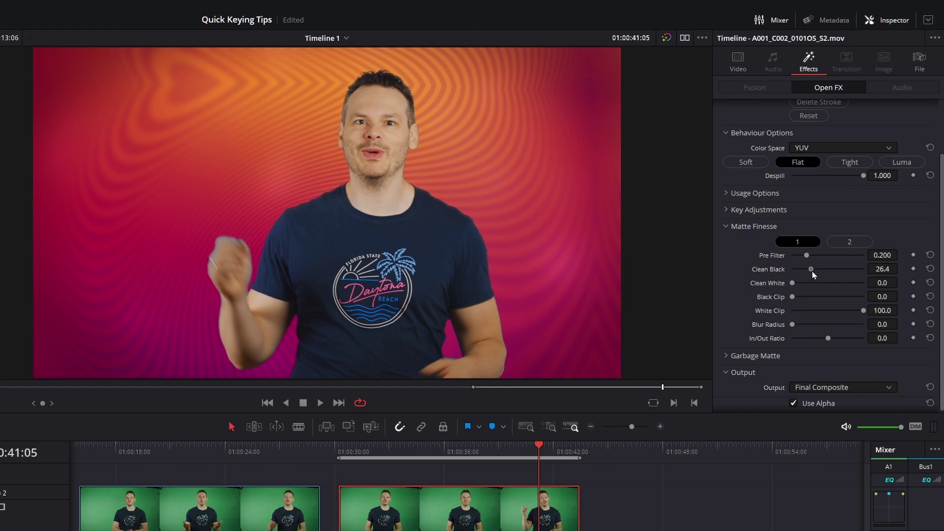
pyautogui.doubleClick(824, 275)
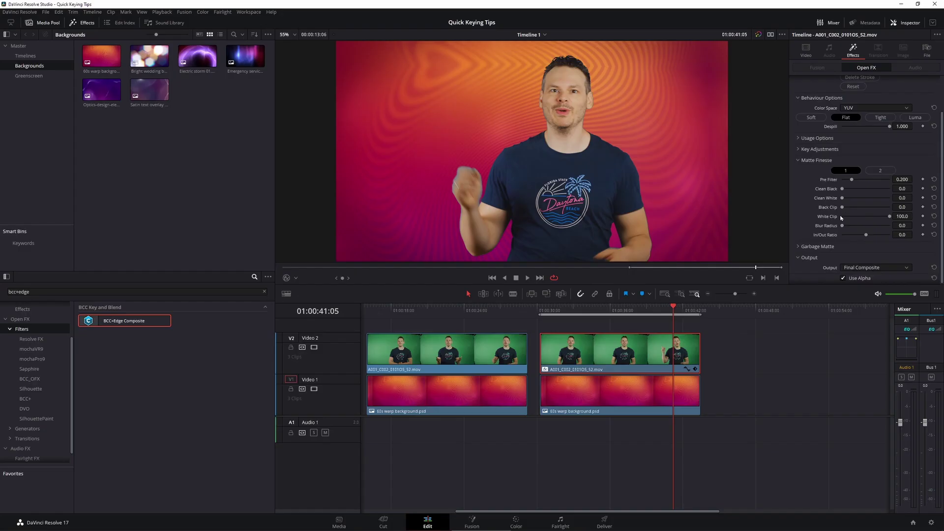
# Search the effects for 'bcc+edge' and apply BCC+Edge Composite to the second V2 presenter clip.
pyautogui.click(264, 291)
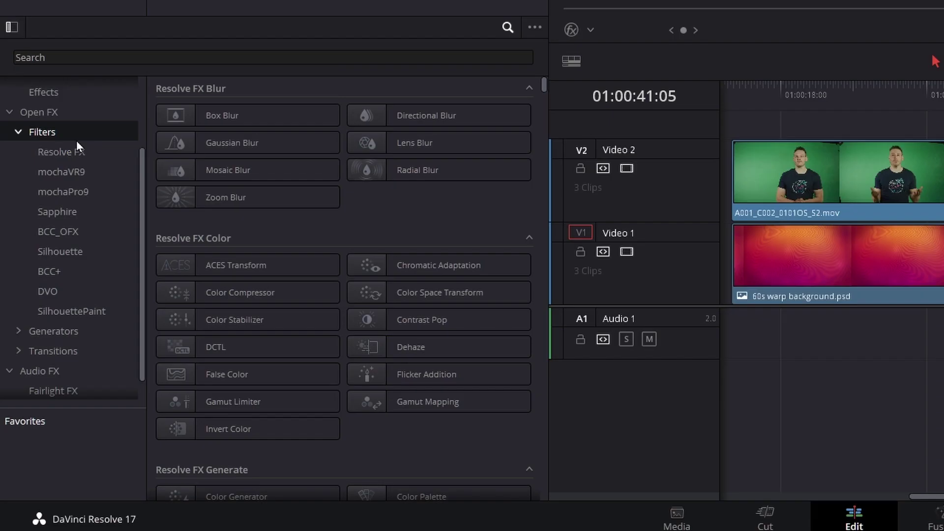
pyautogui.click(56, 57)
pyautogui.write('bc')
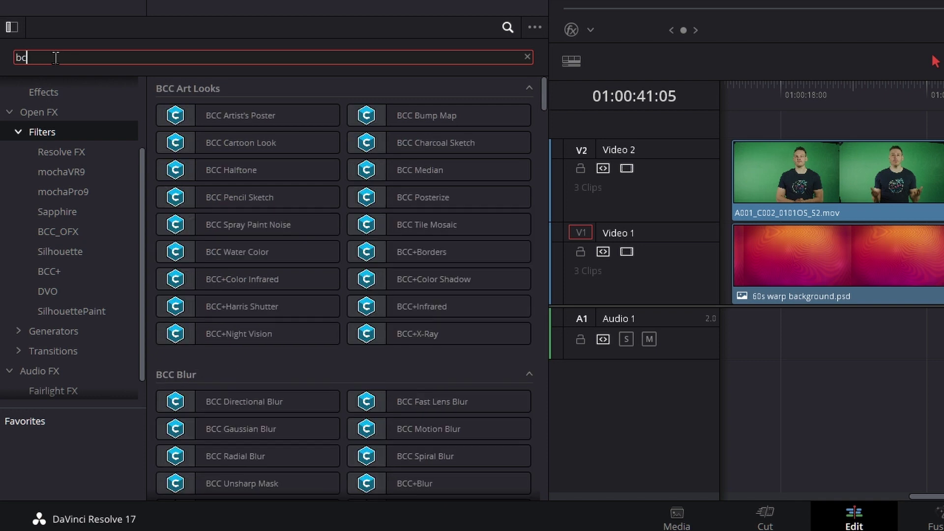
pyautogui.write('c+edge')
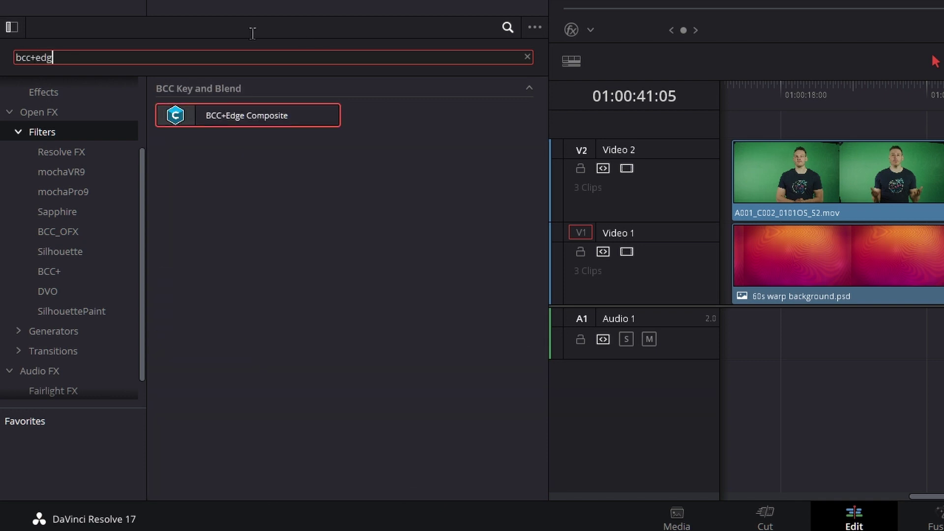
pyautogui.moveTo(190, 123); pyautogui.dragTo(617, 355)
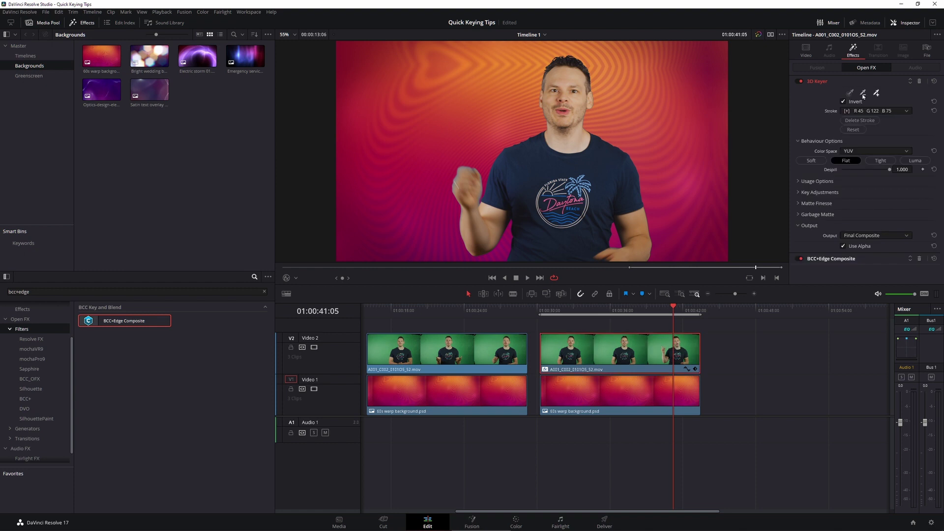
# Expand BCC+Edge Composite and preview its View as Matte, then as Edge.
pyautogui.click(817, 81)
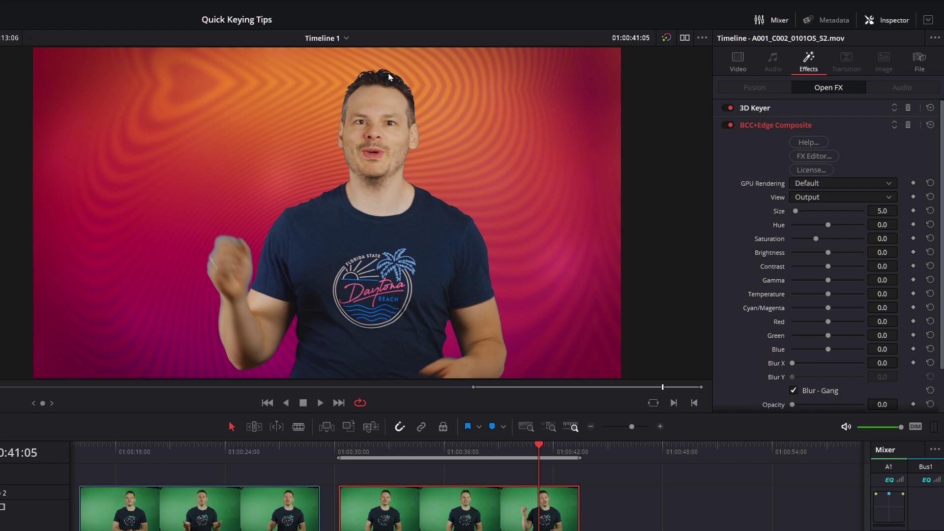
pyautogui.click(831, 197)
pyautogui.click(819, 223)
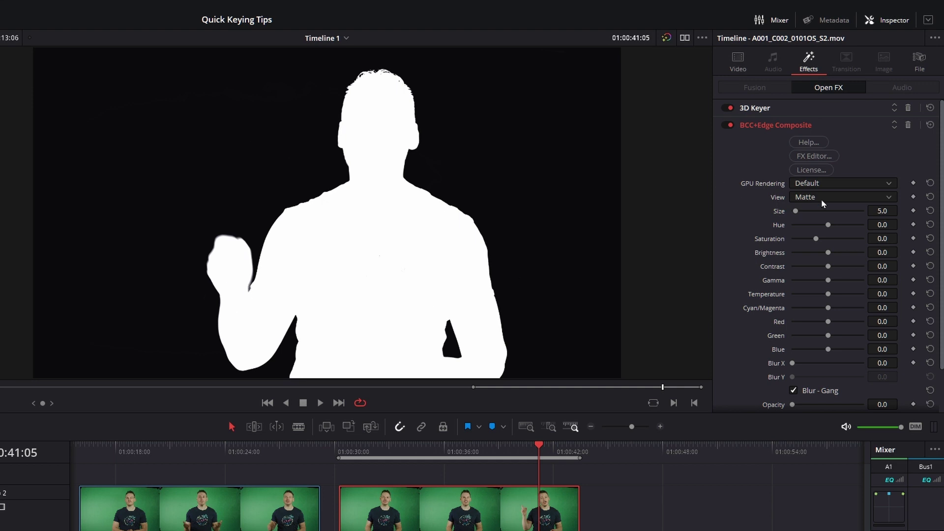
pyautogui.click(845, 197)
pyautogui.click(830, 235)
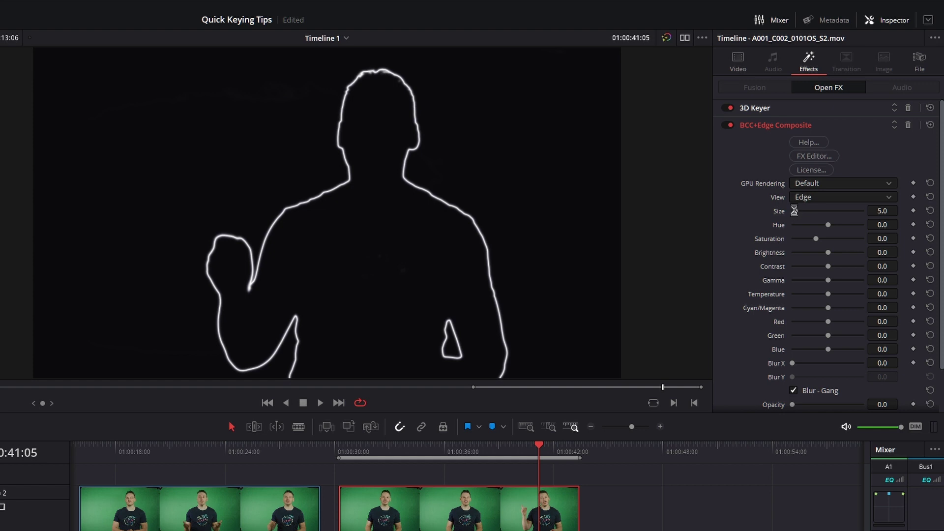
# Test the edge Size slider, leave it at 0.0, and set View back to Output.
pyautogui.moveTo(795, 210)
pyautogui.mouseDown()
pyautogui.moveTo(803, 215)
pyautogui.moveTo(765, 210)
pyautogui.moveTo(794, 213)
pyautogui.mouseUp()
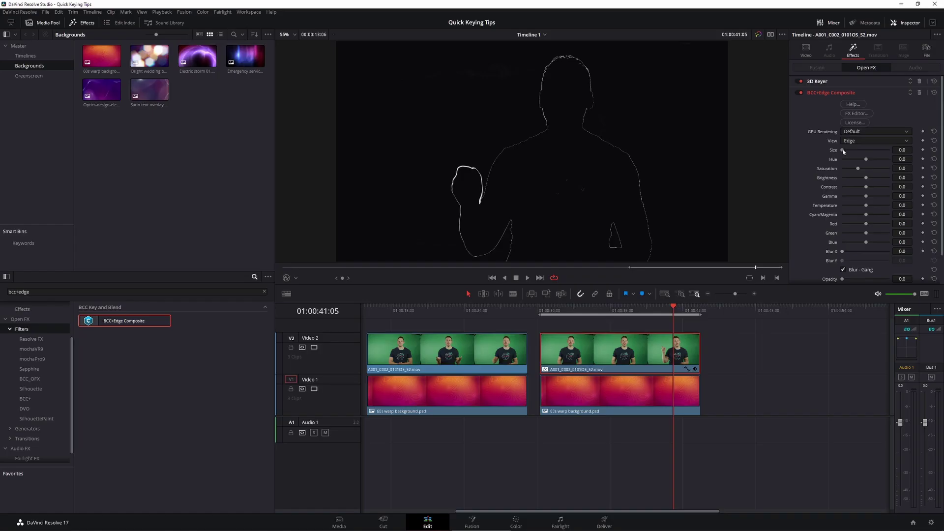
pyautogui.moveTo(843, 151)
pyautogui.mouseDown()
pyautogui.moveTo(853, 150)
pyautogui.moveTo(842, 151)
pyautogui.mouseUp()
pyautogui.click(875, 141)
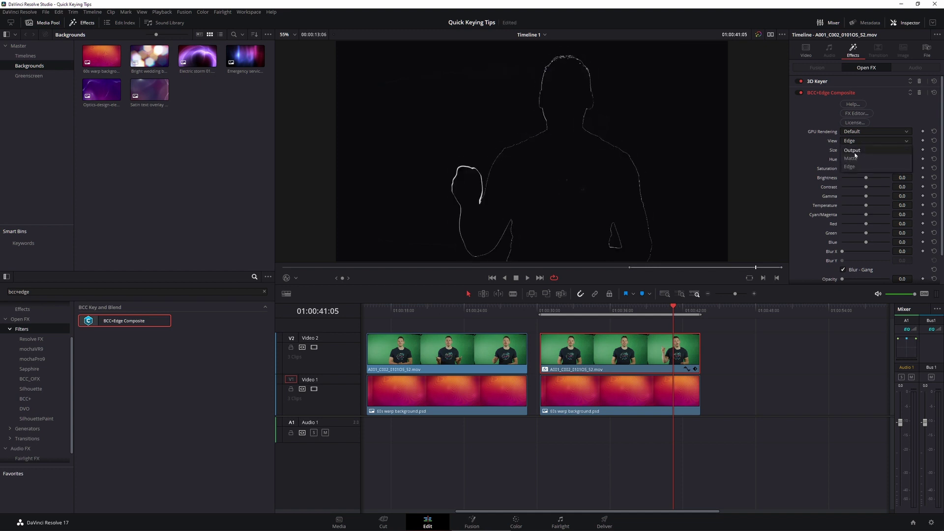
pyautogui.click(858, 150)
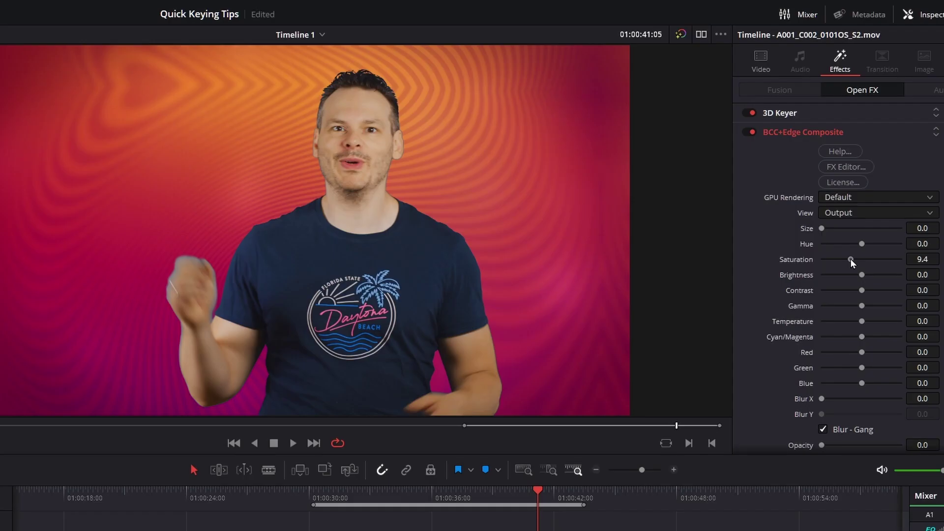
# Raise the edge Saturation to 200 and Brightness to 100, and set the viewer zoom to 100%.
pyautogui.moveTo(860, 169); pyautogui.dragTo(892, 168)
pyautogui.moveTo(862, 275); pyautogui.dragTo(901, 275)
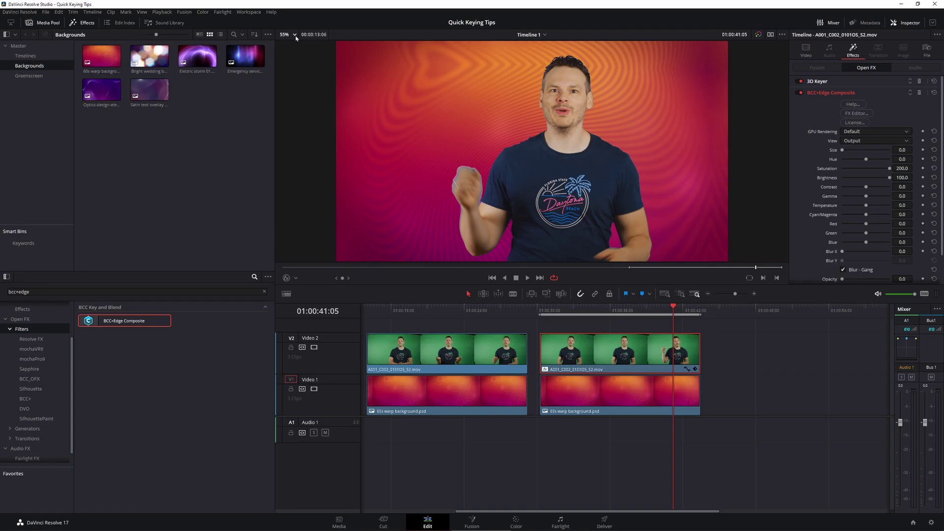
pyautogui.click(295, 36)
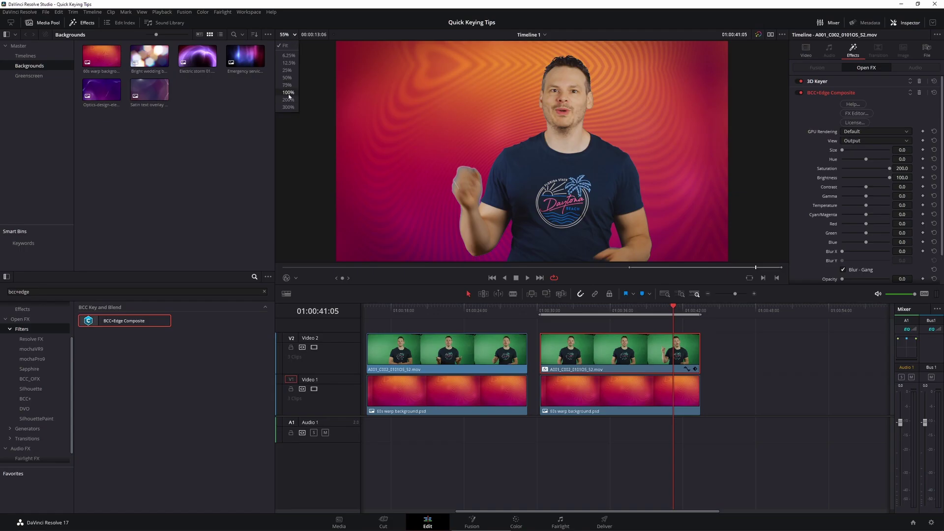
pyautogui.click(285, 94)
pyautogui.scroll(1, 654, 175)
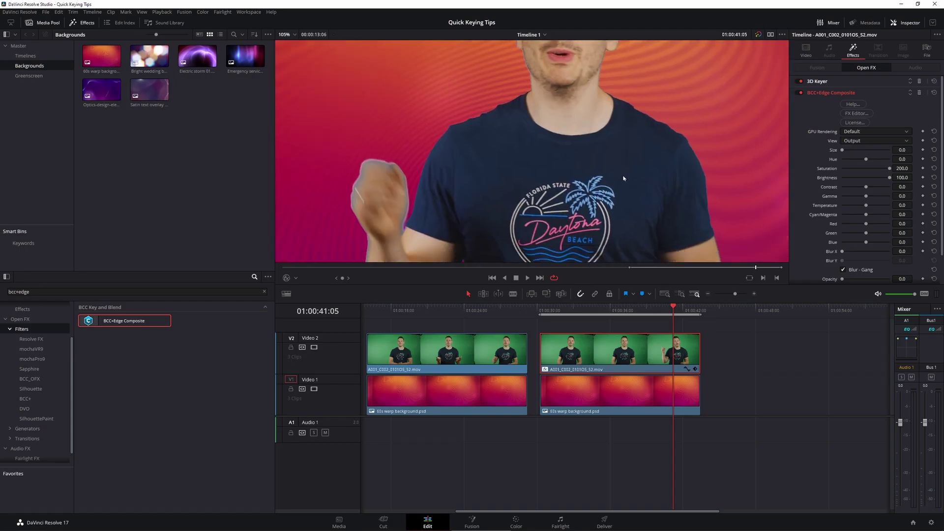
pyautogui.scroll(-1, 517, 194)
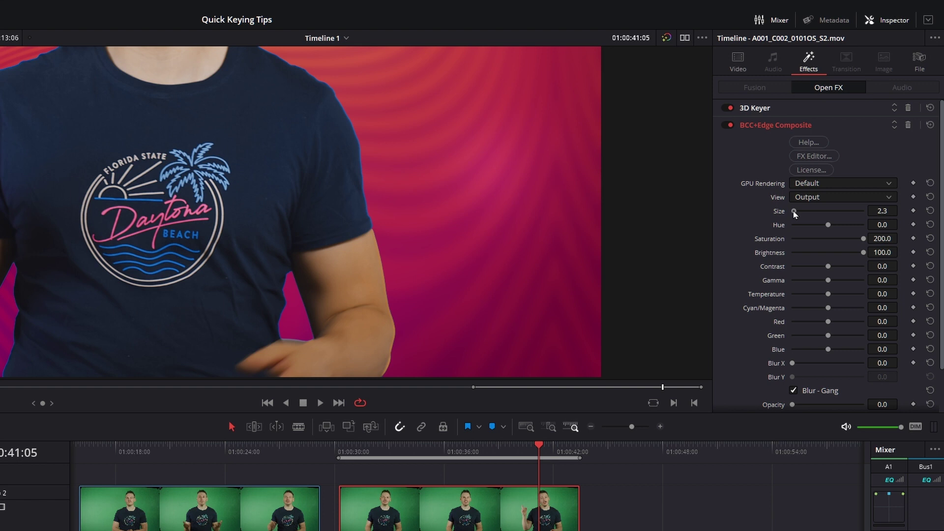
# Compare edge glow widths and set the edge Size to 7.0.
pyautogui.moveTo(793, 215); pyautogui.dragTo(798, 215)
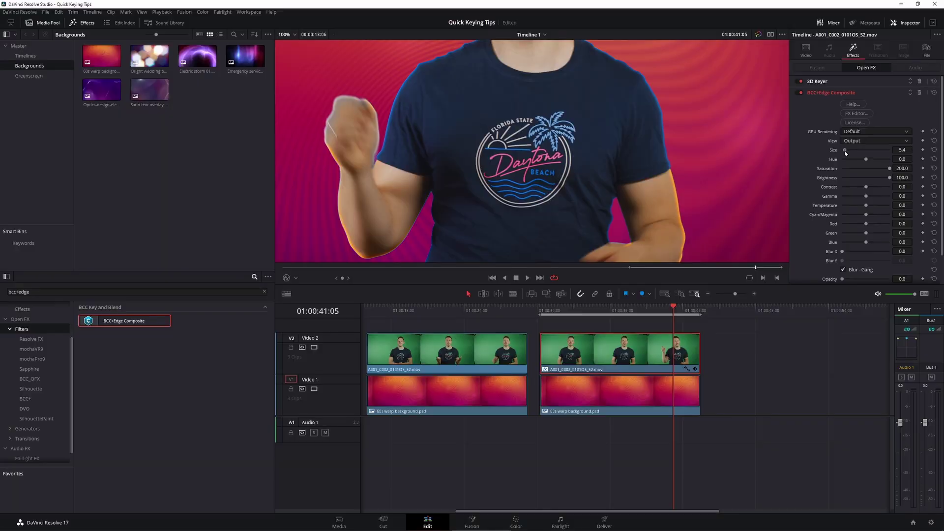
pyautogui.moveTo(846, 151); pyautogui.dragTo(267, 178)
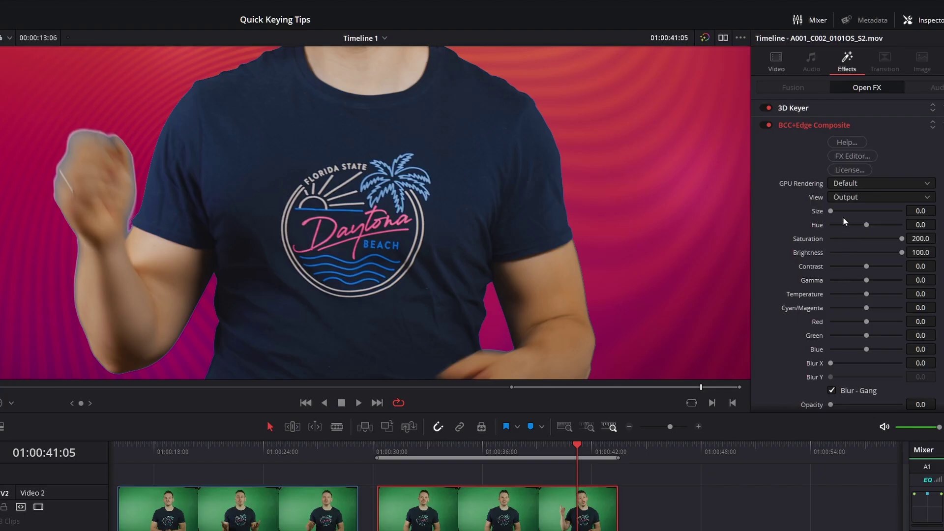
pyautogui.moveTo(831, 211); pyautogui.dragTo(836, 211)
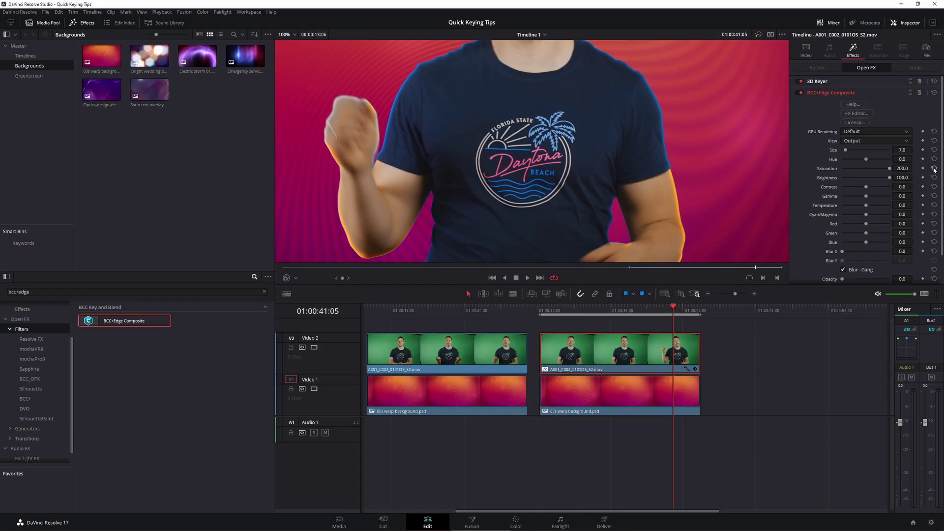
# Reset edge Saturation and Brightness, save, and cool the edge Temperature to -38.8.
pyautogui.click(934, 168)
pyautogui.click(934, 177)
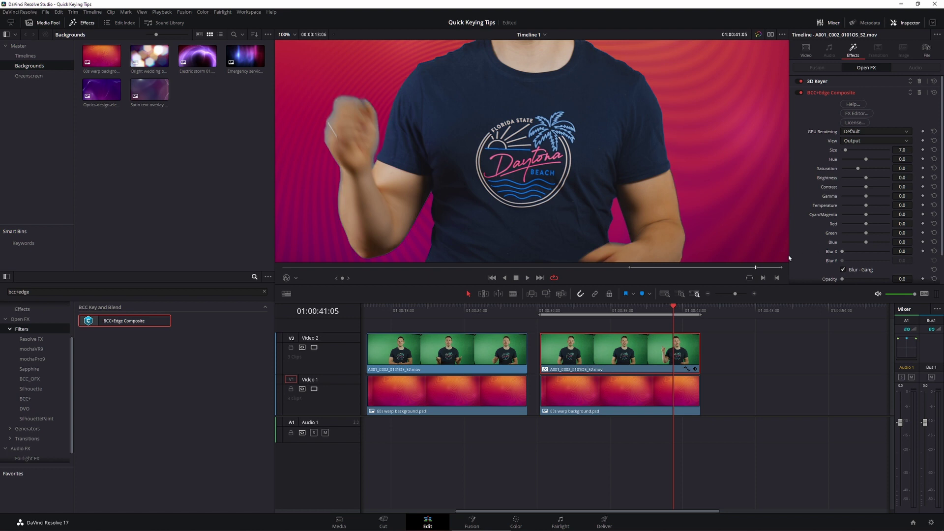
pyautogui.hotkey('ctrl', 's')
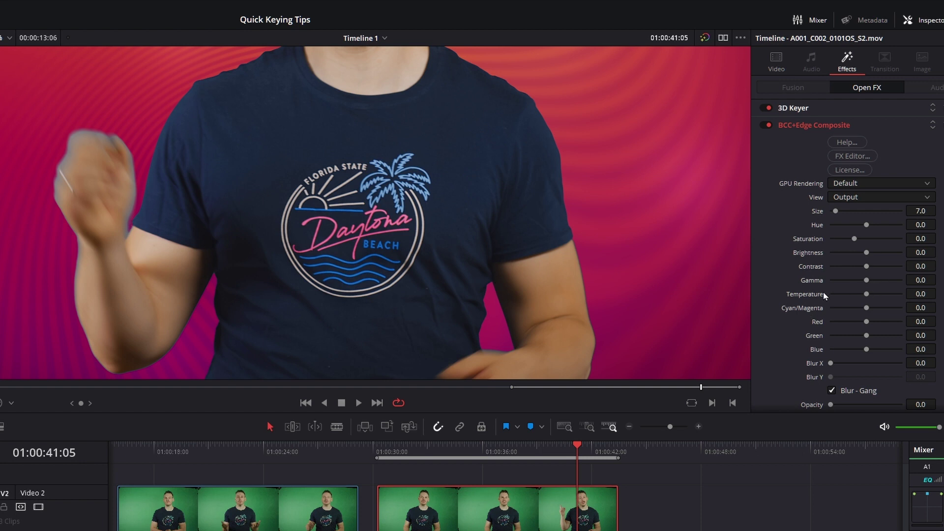
pyautogui.moveTo(867, 294)
pyautogui.mouseDown()
pyautogui.moveTo(858, 295)
pyautogui.moveTo(865, 297)
pyautogui.mouseUp()
pyautogui.hotkey('ctrl', 's')
pyautogui.moveTo(873, 298); pyautogui.dragTo(859, 295)
# Set the edge Saturation to -25.6, Contrast to -16.3 and Gamma to 10.1.
pyautogui.moveTo(856, 238); pyautogui.dragTo(848, 244)
pyautogui.moveTo(557, 448); pyautogui.dragTo(511, 447)
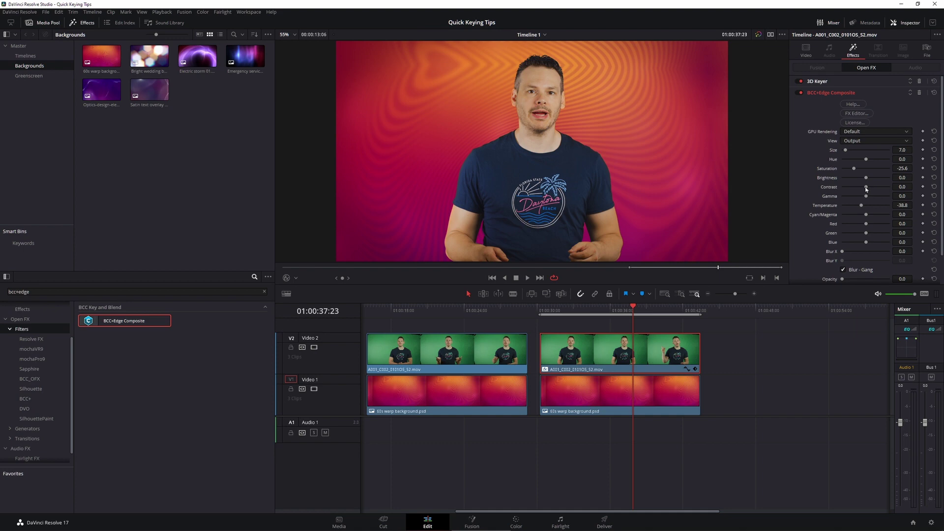
pyautogui.moveTo(866, 188); pyautogui.dragTo(857, 190)
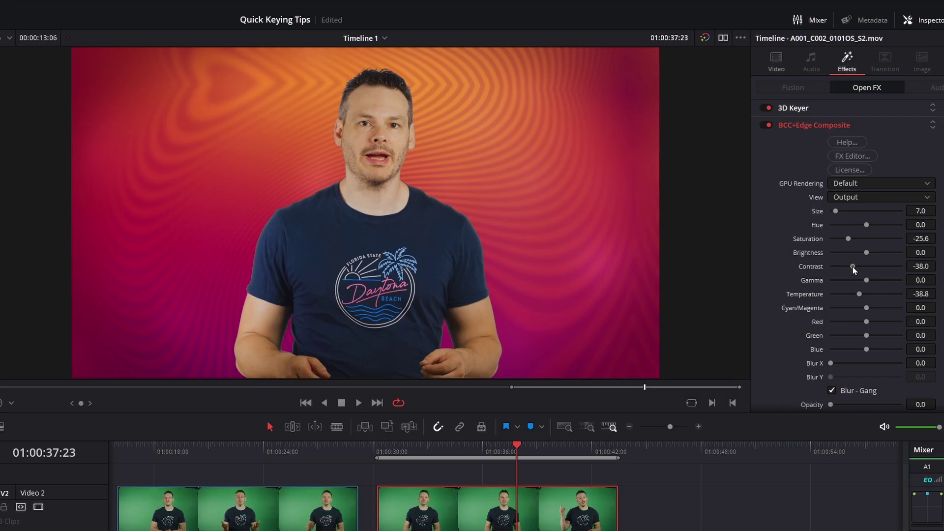
pyautogui.moveTo(854, 269); pyautogui.dragTo(909, 280)
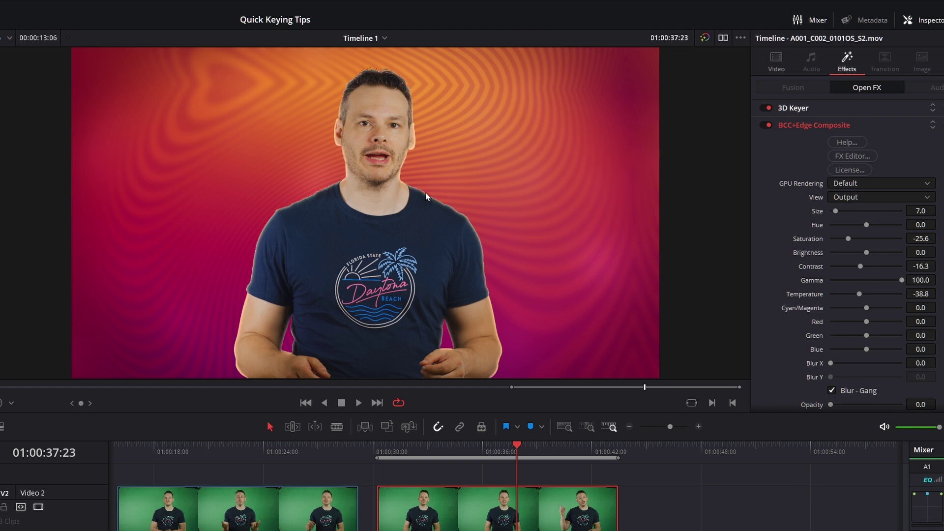
pyautogui.hotkey('ctrl', 'z')
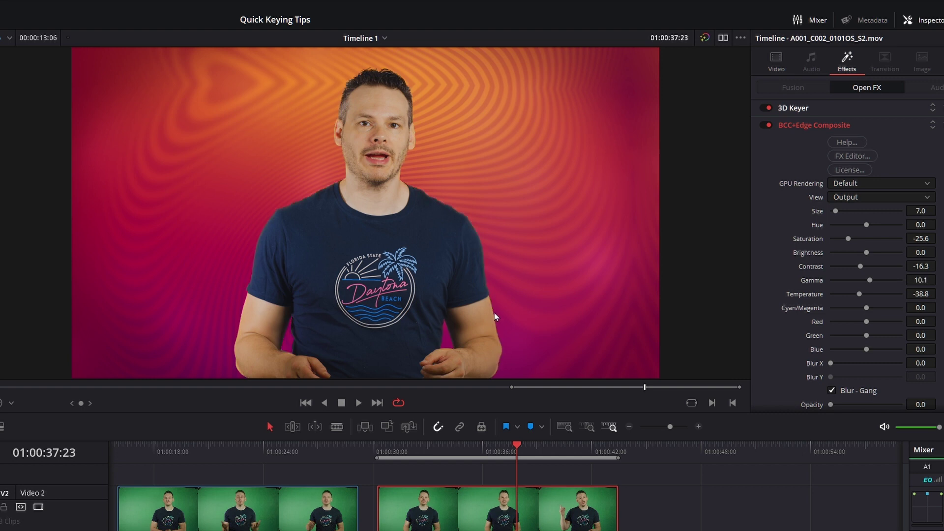
# Toggle BCC+Edge Composite off and on to compare, and nudge its blue tint around 01:00:36.
pyautogui.click(767, 125)
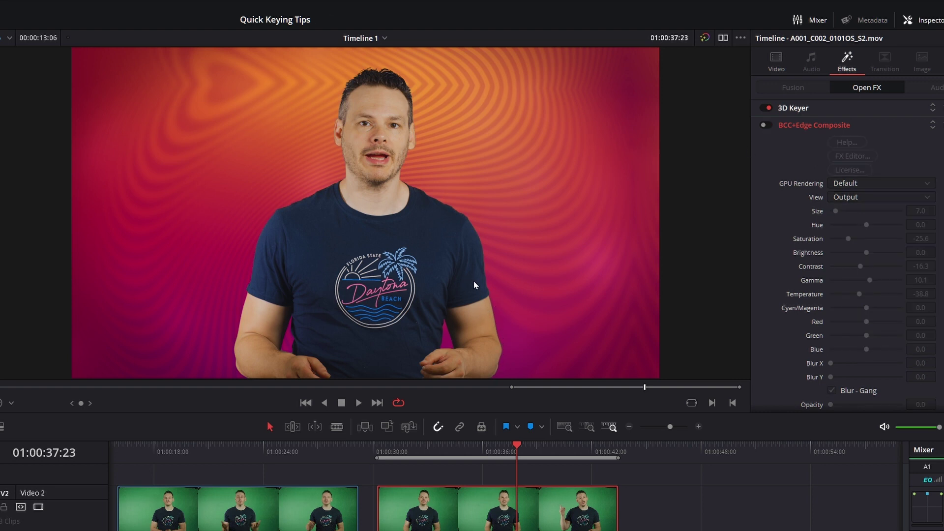
pyautogui.click(766, 125)
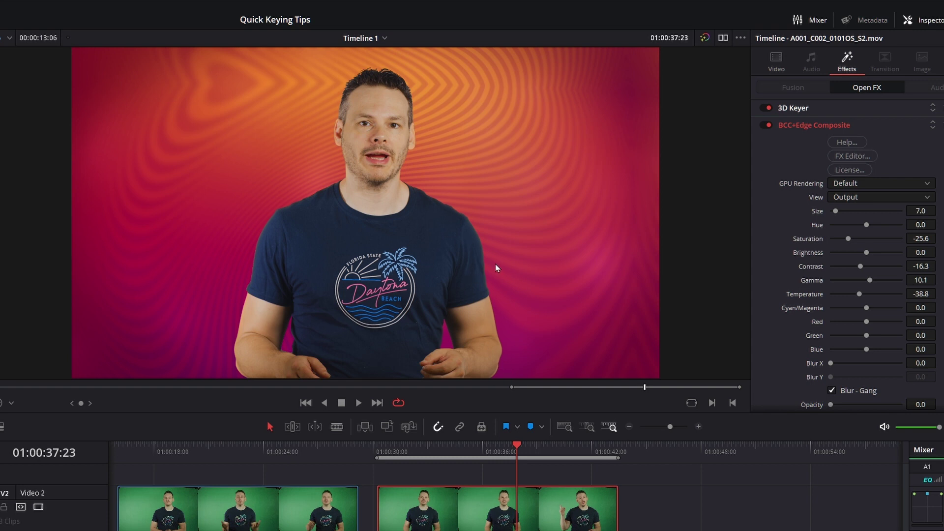
pyautogui.moveTo(485, 453); pyautogui.dragTo(492, 454)
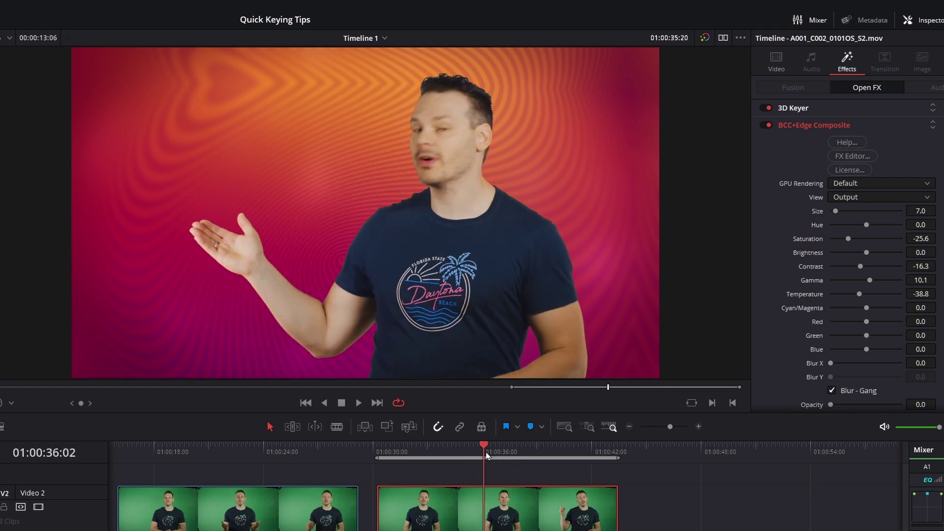
pyautogui.moveTo(617, 311); pyautogui.dragTo(617, 308)
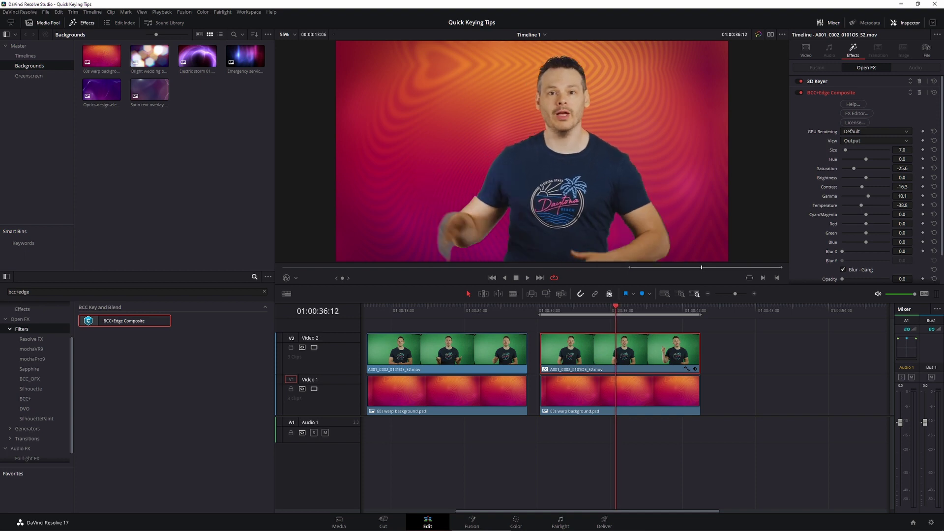
pyautogui.moveTo(866, 242); pyautogui.dragTo(868, 242)
# Play back the composite and toggle BCC+Edge Composite off and on again to compare.
pyautogui.moveTo(616, 309); pyautogui.dragTo(606, 314)
pyautogui.press('space')
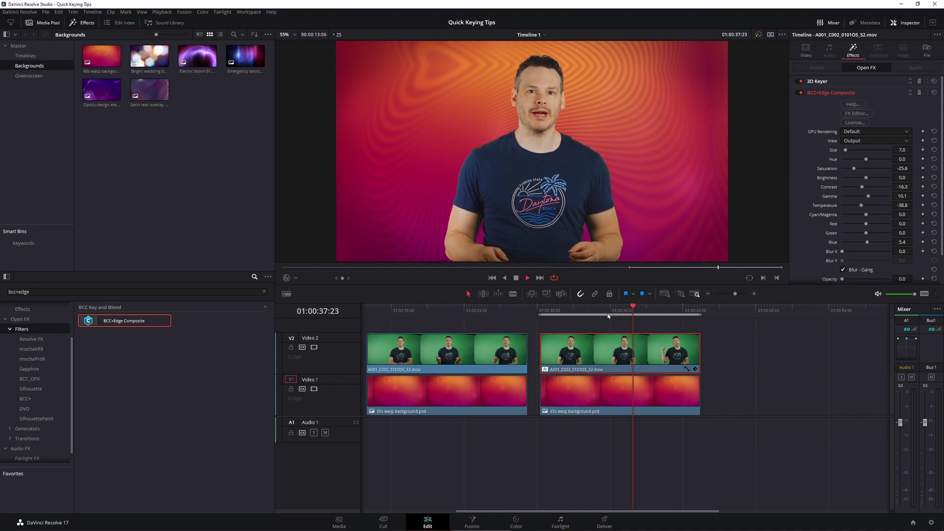
pyautogui.press('space')
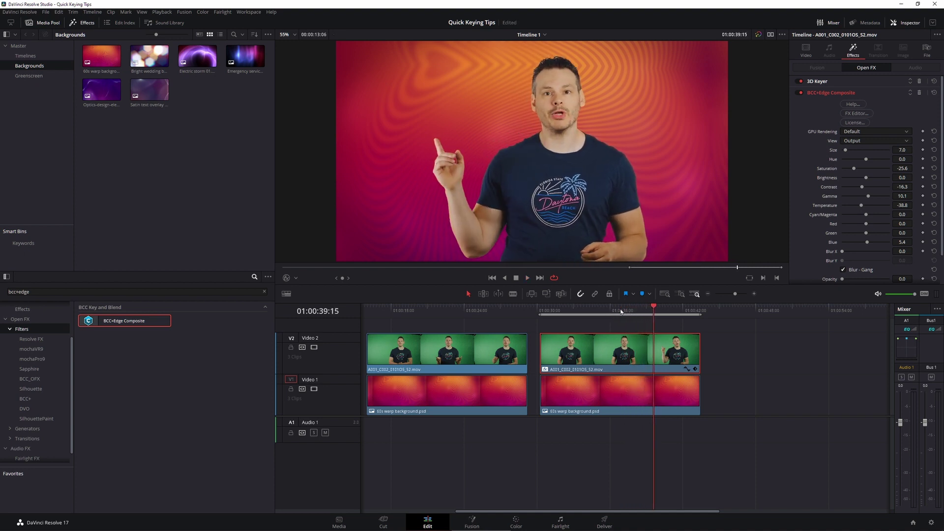
pyautogui.click(799, 92)
pyautogui.click(801, 93)
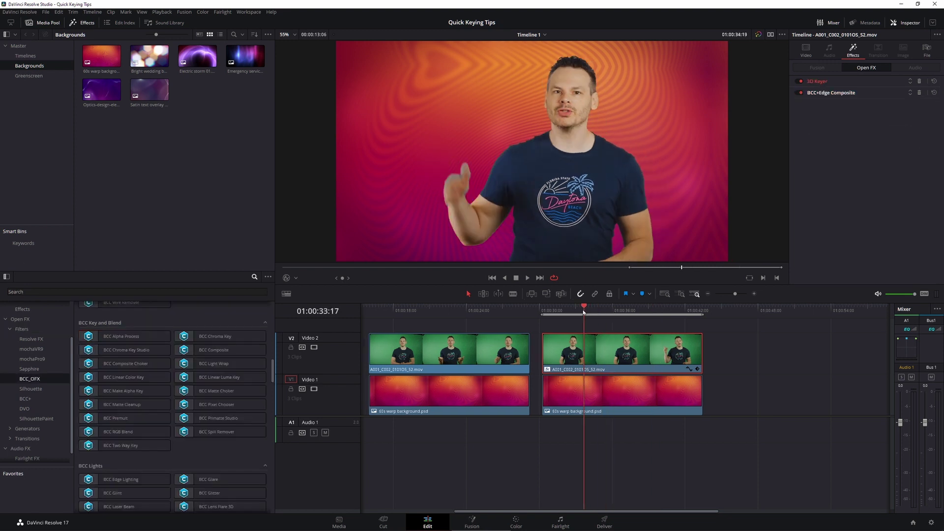
# Apply BCC Light Wrap to the presenter clip and set its Wrap Source to Solid Color.
pyautogui.moveTo(609, 314); pyautogui.dragTo(601, 301)
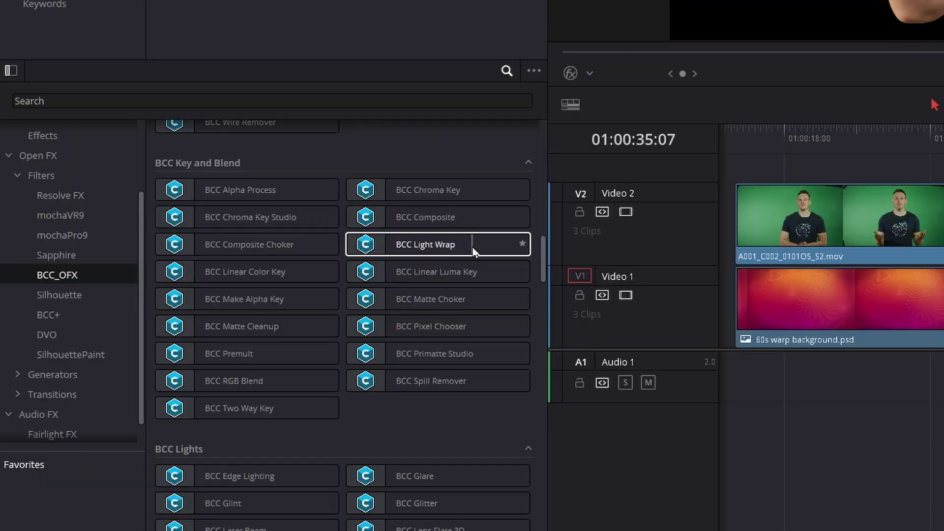
pyautogui.click(466, 244)
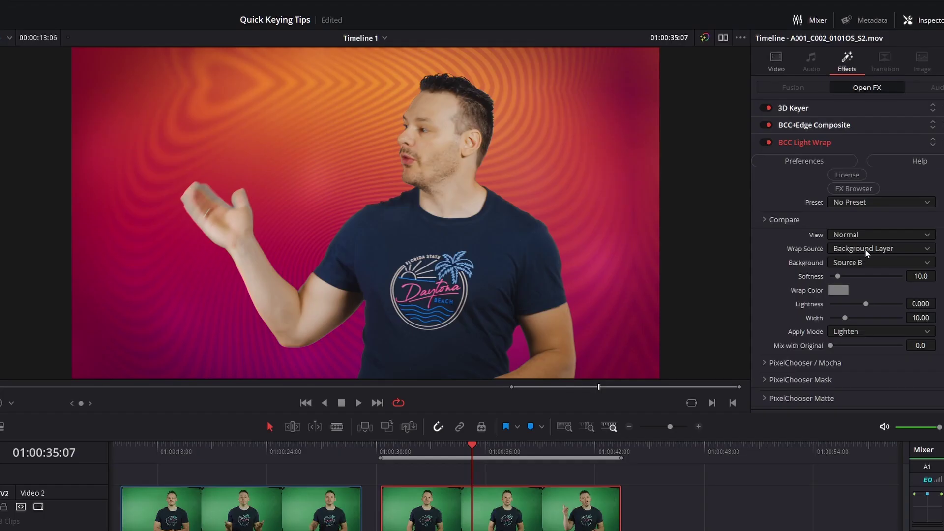
pyautogui.click(866, 248)
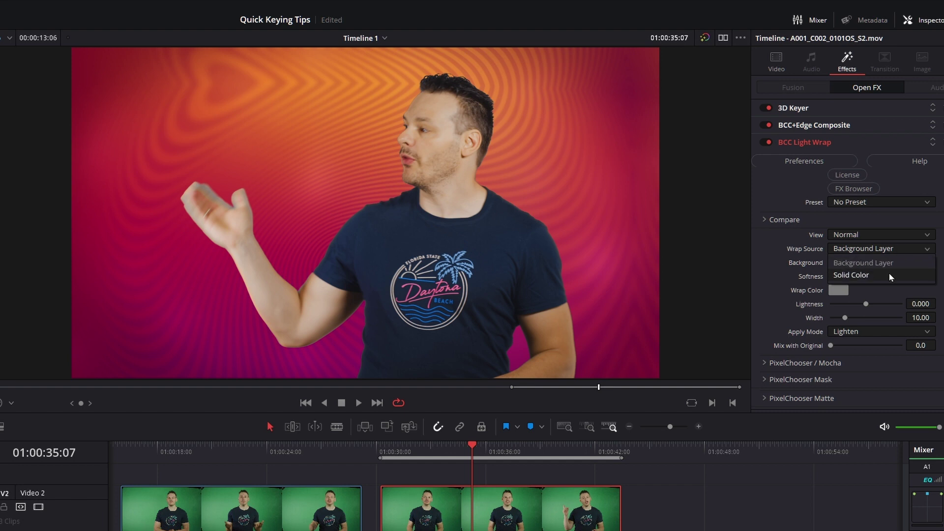
pyautogui.click(780, 268)
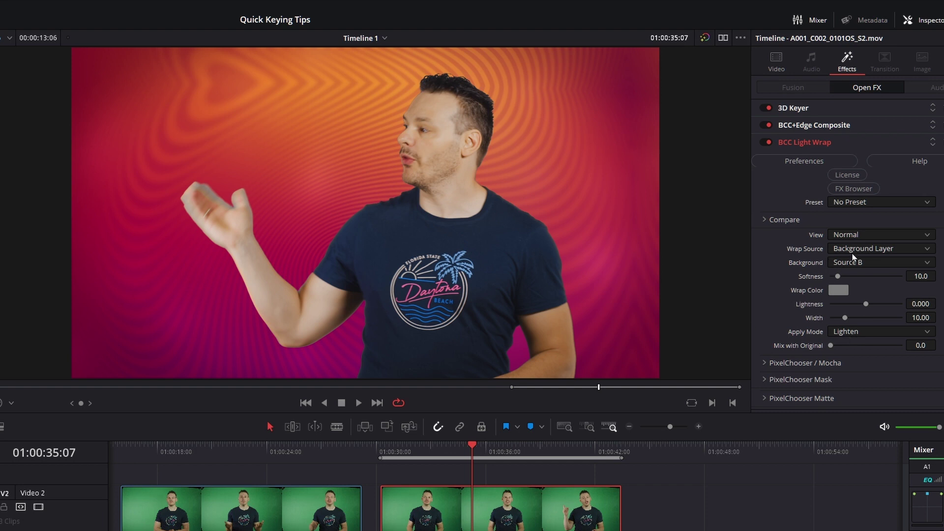
pyautogui.click(836, 253)
pyautogui.click(831, 274)
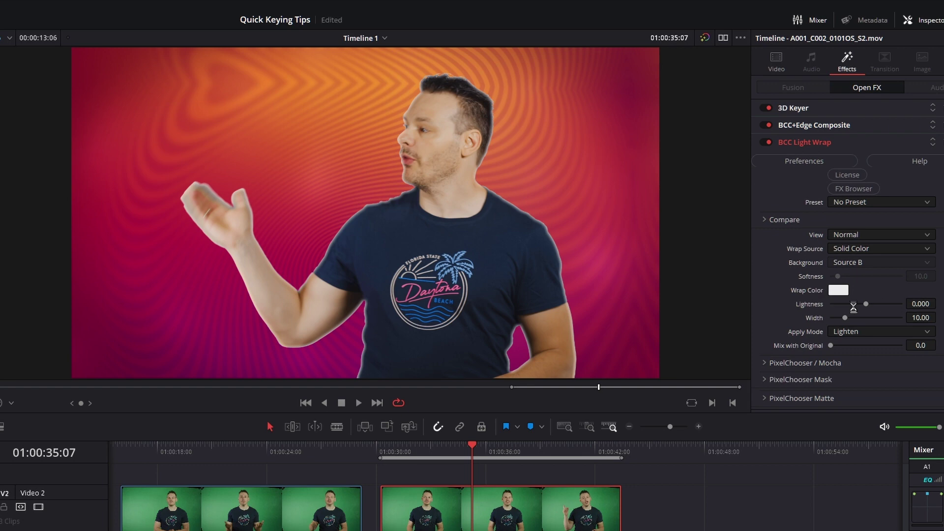
# Sample the magenta from the background as the Light Wrap's Wrap Color.
pyautogui.click(839, 290)
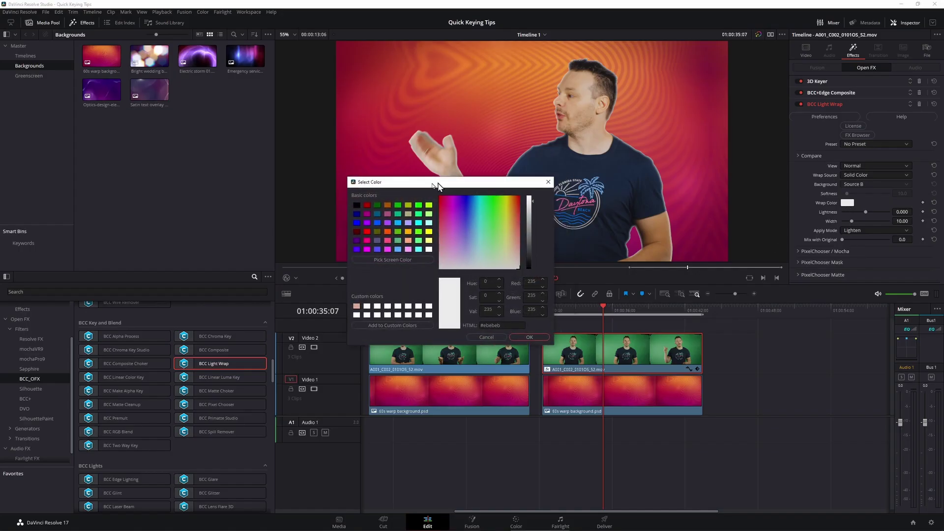
pyautogui.moveTo(438, 186); pyautogui.dragTo(296, 134)
pyautogui.click(251, 208)
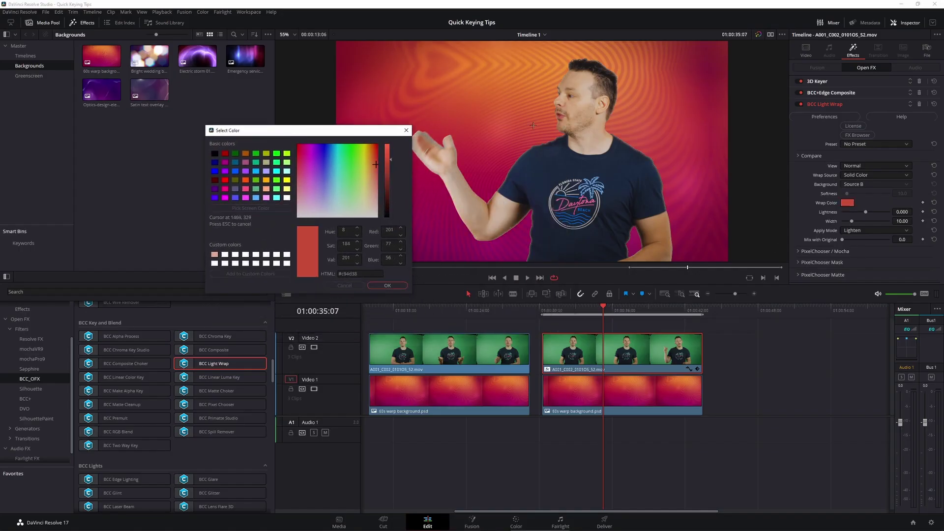
pyautogui.click(496, 255)
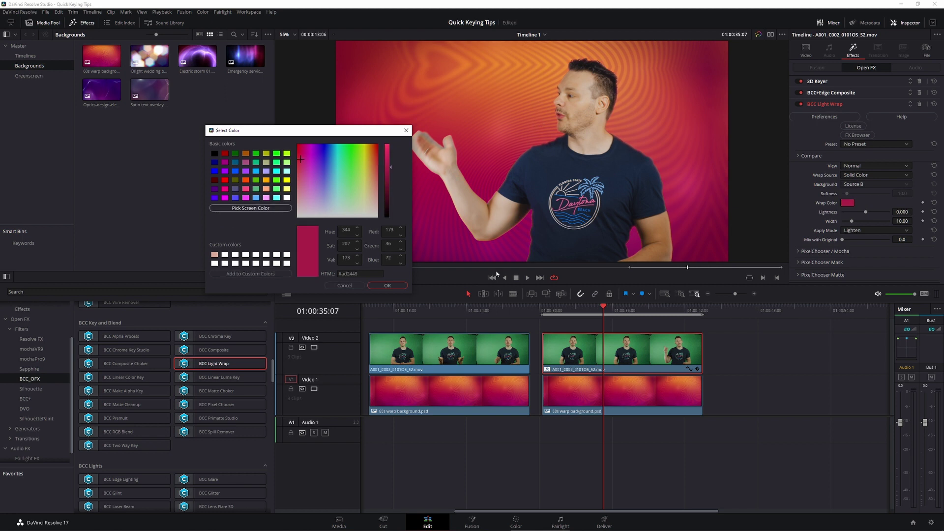
pyautogui.click(388, 285)
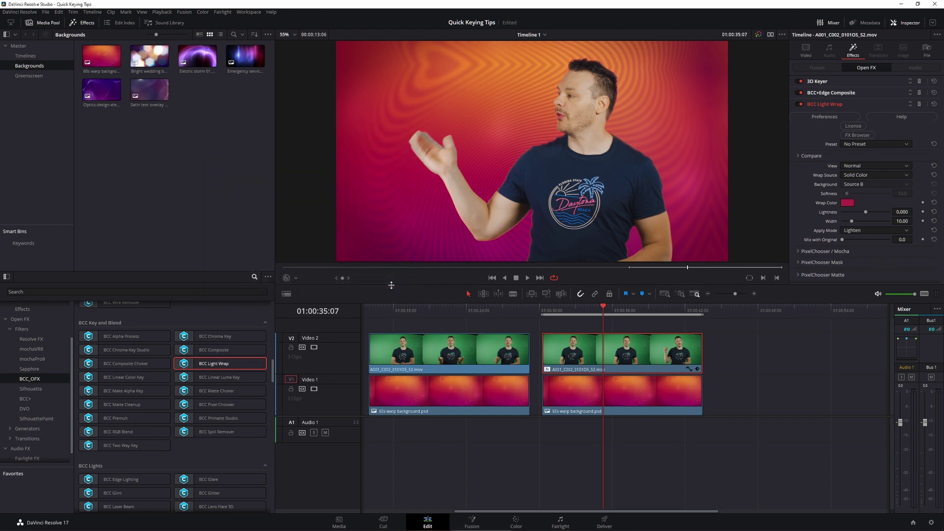
pyautogui.click(862, 167)
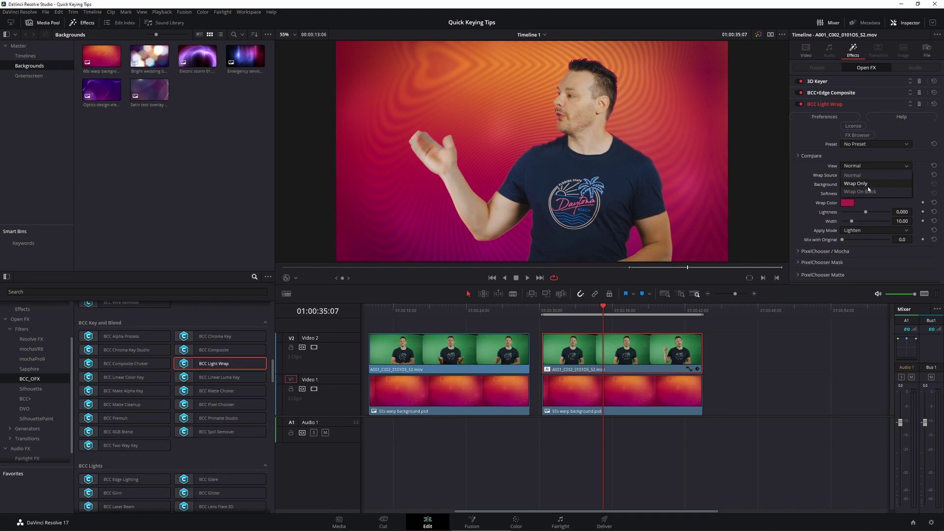
pyautogui.click(868, 190)
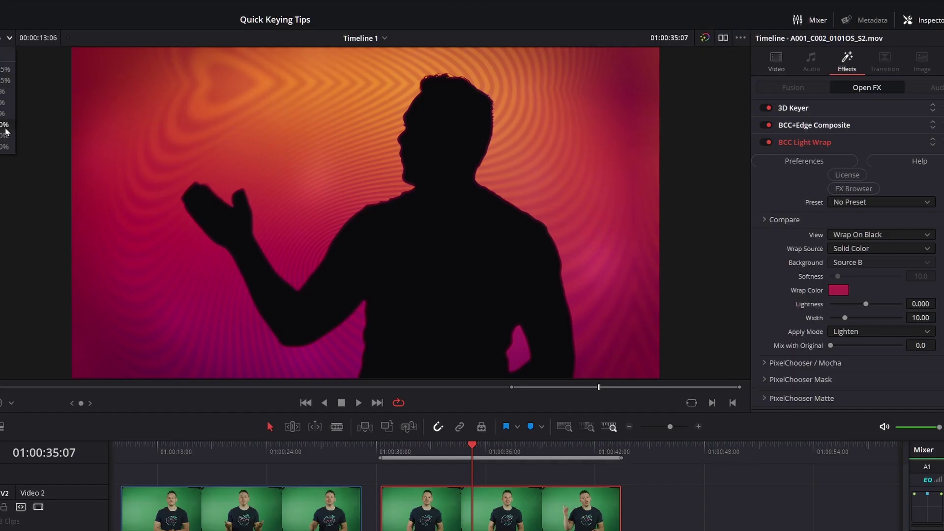
pyautogui.scroll(2, 554, 199)
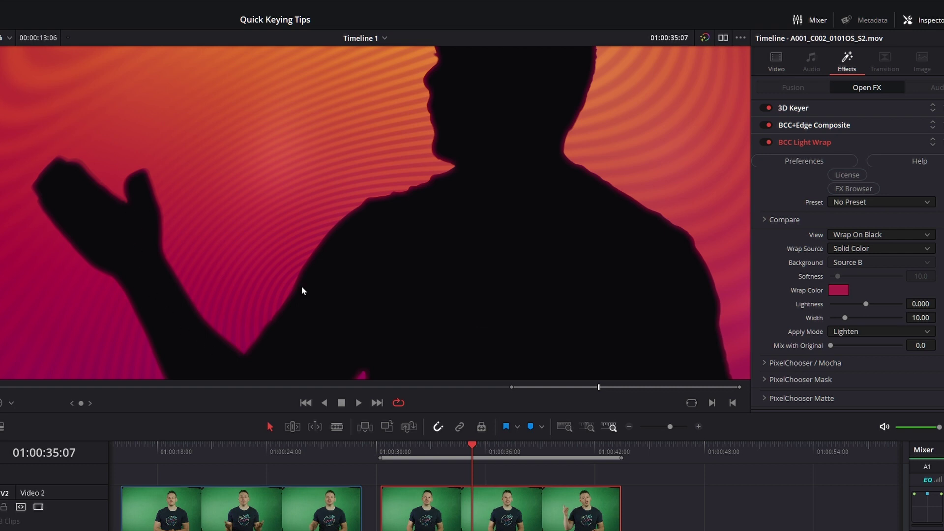
pyautogui.click(887, 232)
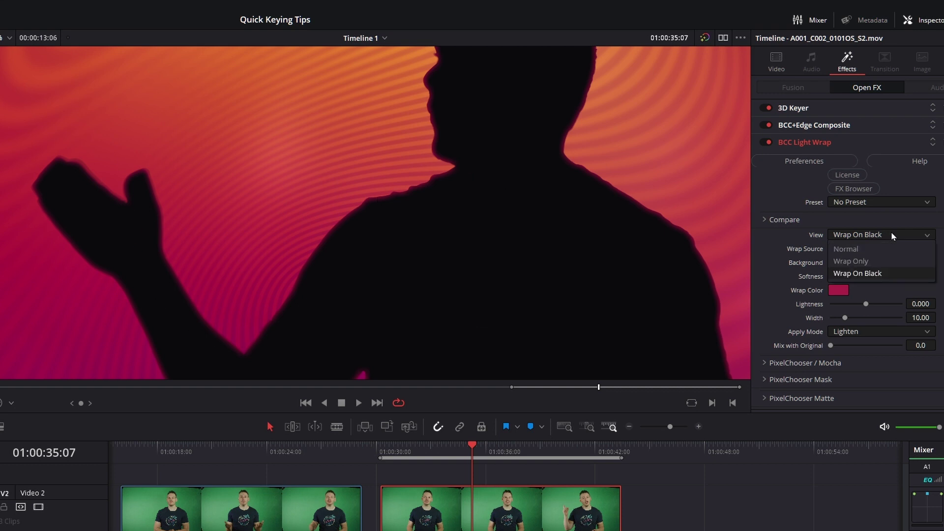
pyautogui.click(883, 248)
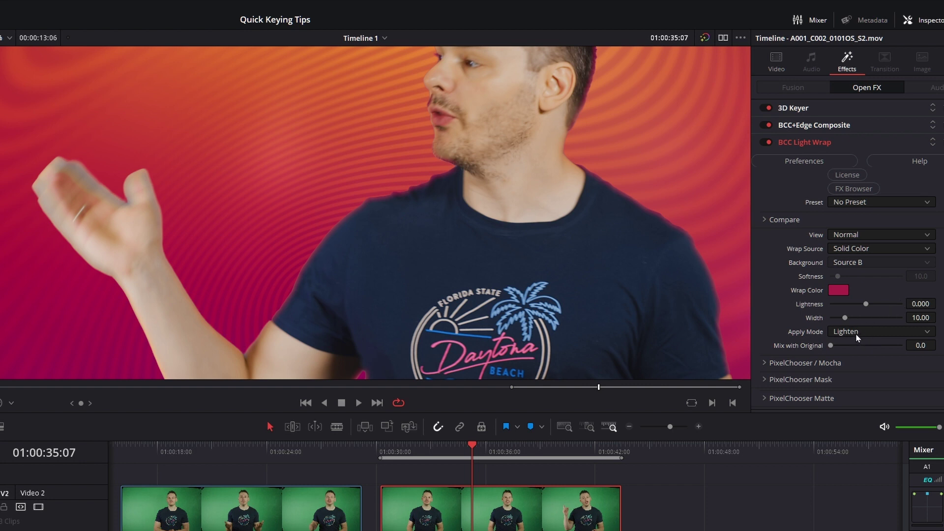
# Widen the BCC Light Wrap Width from 10.00 to 35.28, with the viewer zoom set to Fit.
pyautogui.moveTo(844, 319); pyautogui.dragTo(871, 324)
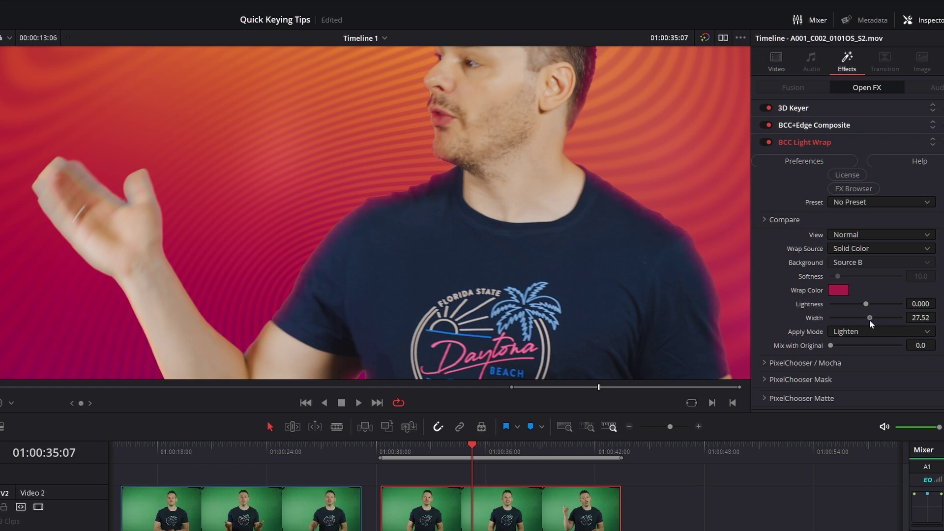
pyautogui.click(9, 38)
pyautogui.click(6, 61)
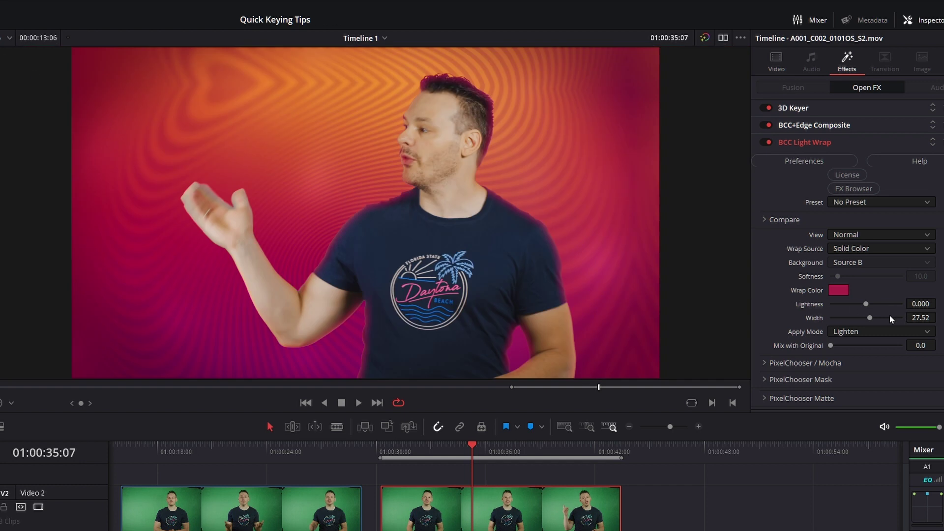
pyautogui.moveTo(870, 318)
pyautogui.mouseDown()
pyautogui.moveTo(835, 320)
pyautogui.moveTo(872, 325)
pyautogui.mouseUp()
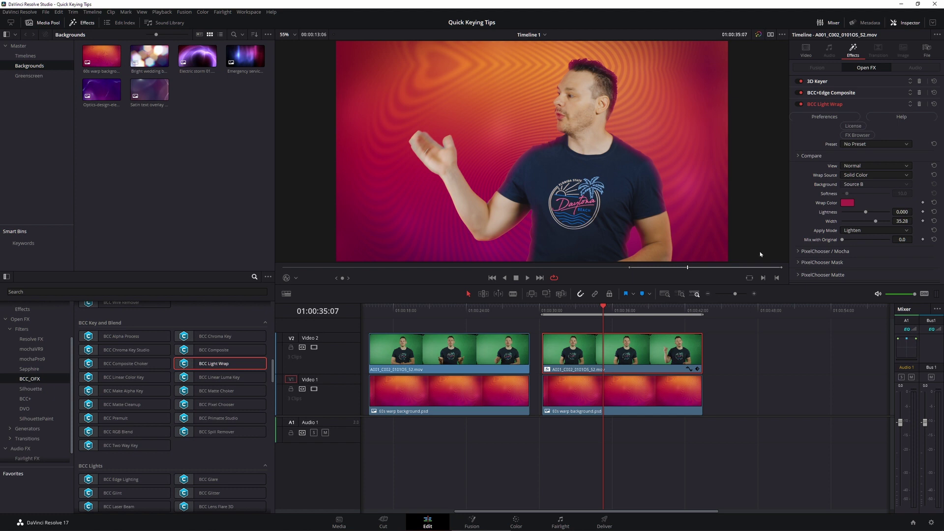
# Set the BCC Light Wrap Apply Mode to Screen and Mix with Original to 66.7.
pyautogui.click(878, 230)
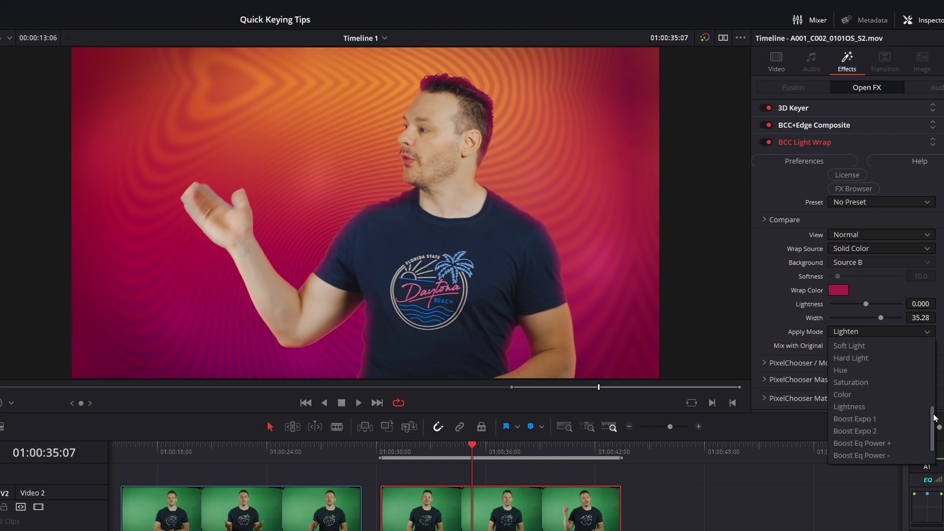
pyautogui.moveTo(935, 417); pyautogui.dragTo(931, 346)
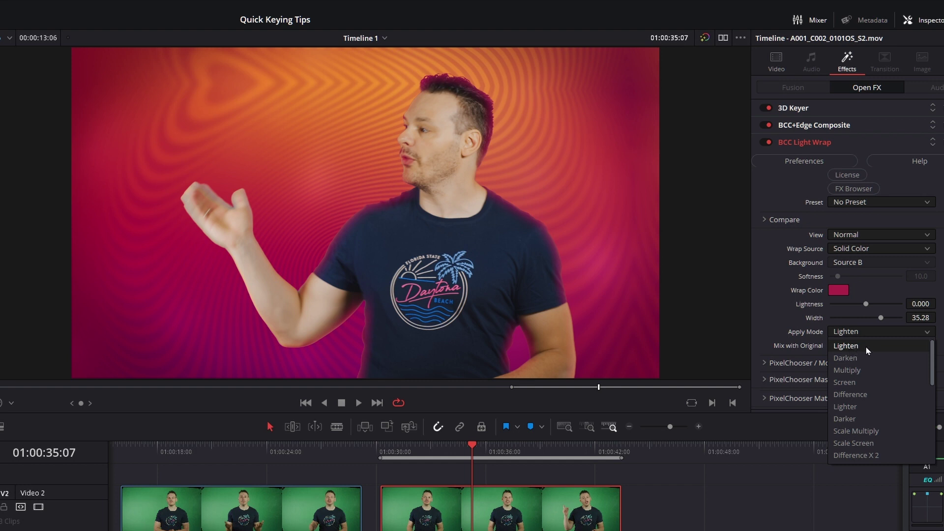
pyautogui.click(872, 384)
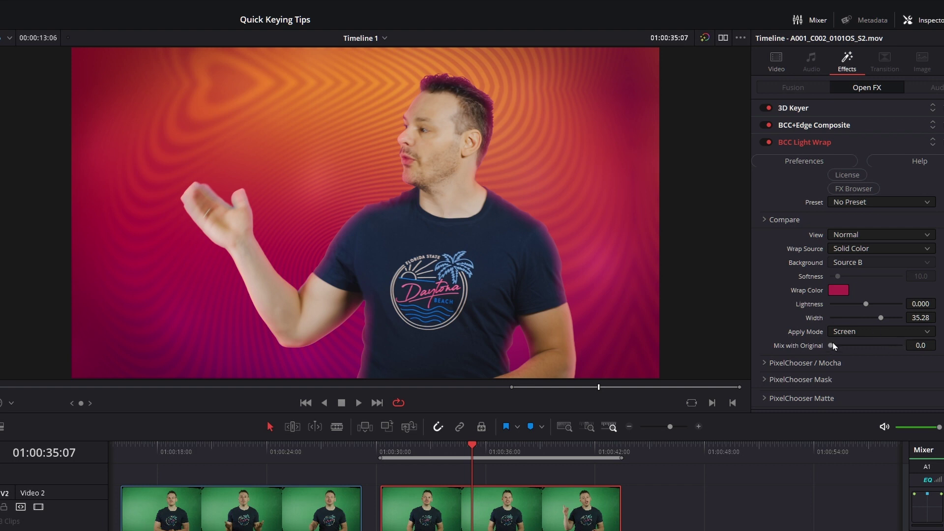
pyautogui.moveTo(825, 345); pyautogui.dragTo(878, 353)
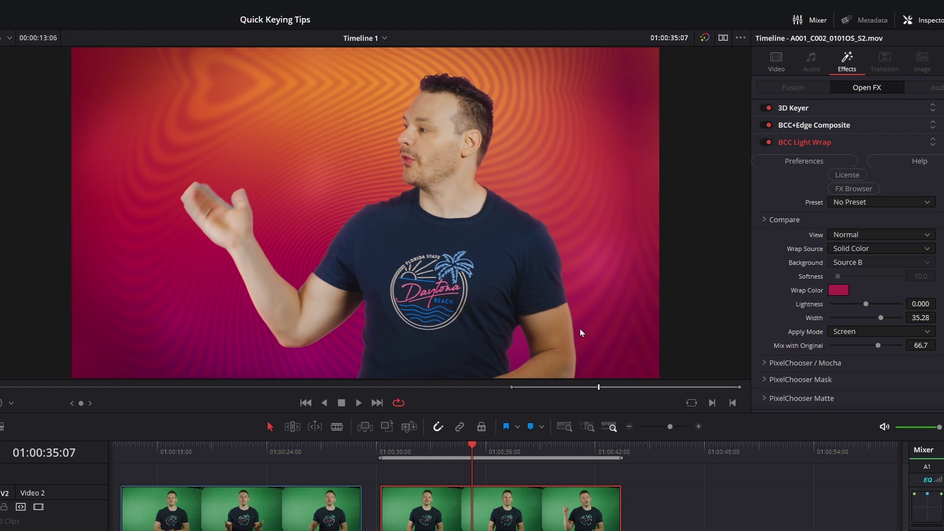
# Toggle the BCC Light Wrap off and on repeatedly to compare, leaving it on.
pyautogui.click(767, 143)
pyautogui.click(765, 142)
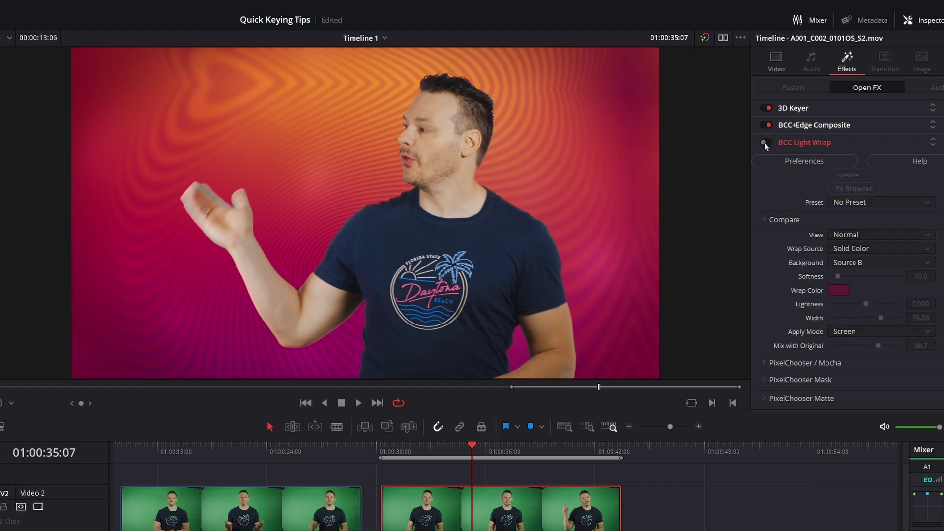
pyautogui.click(765, 143)
pyautogui.click(766, 143)
pyautogui.click(765, 143)
pyautogui.click(763, 142)
pyautogui.click(762, 142)
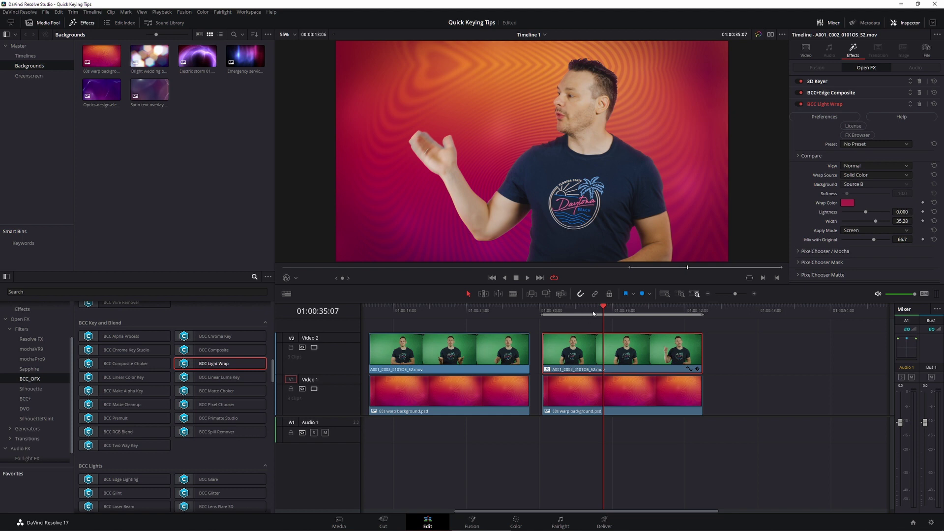
# Scrub the playhead to 01:00:34:07, switch off BCC Light Wrap, and reopen its settings.
pyautogui.moveTo(593, 313); pyautogui.dragTo(573, 313)
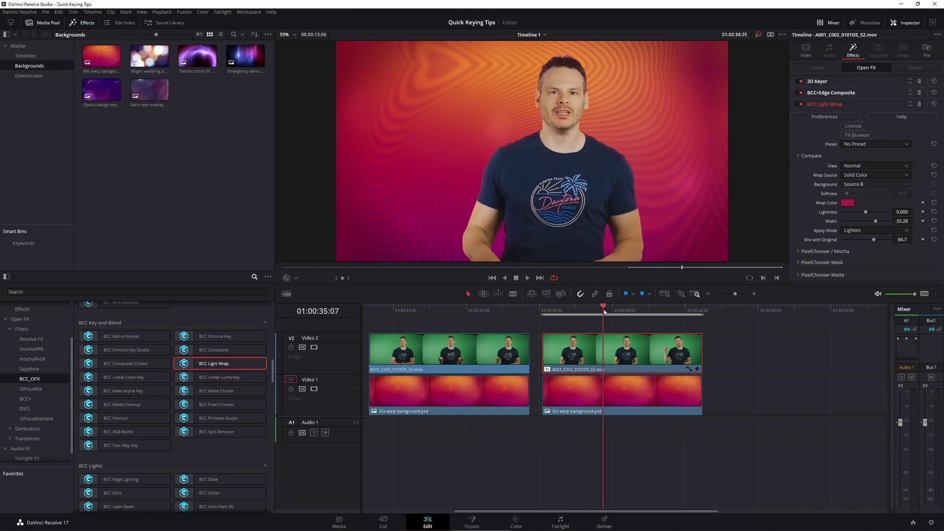
pyautogui.moveTo(604, 312); pyautogui.dragTo(592, 311)
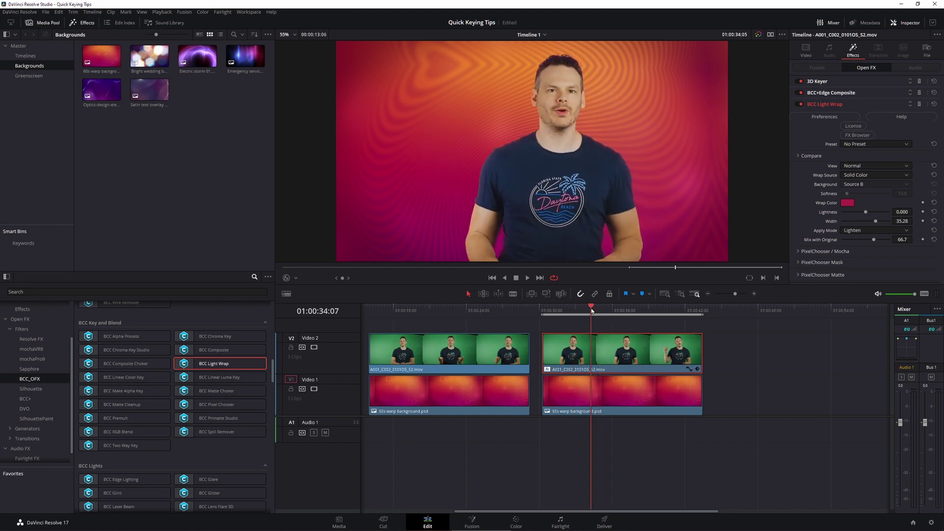
pyautogui.click(802, 105)
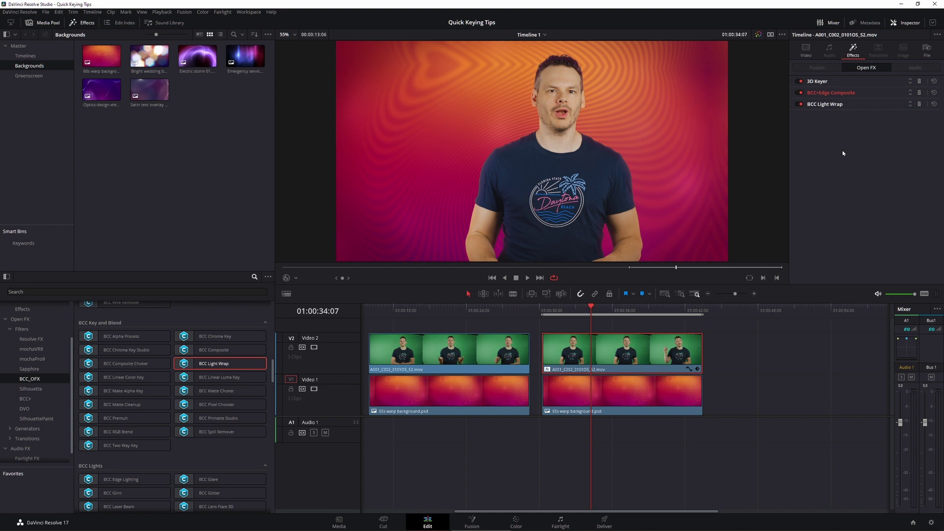
pyautogui.click(854, 104)
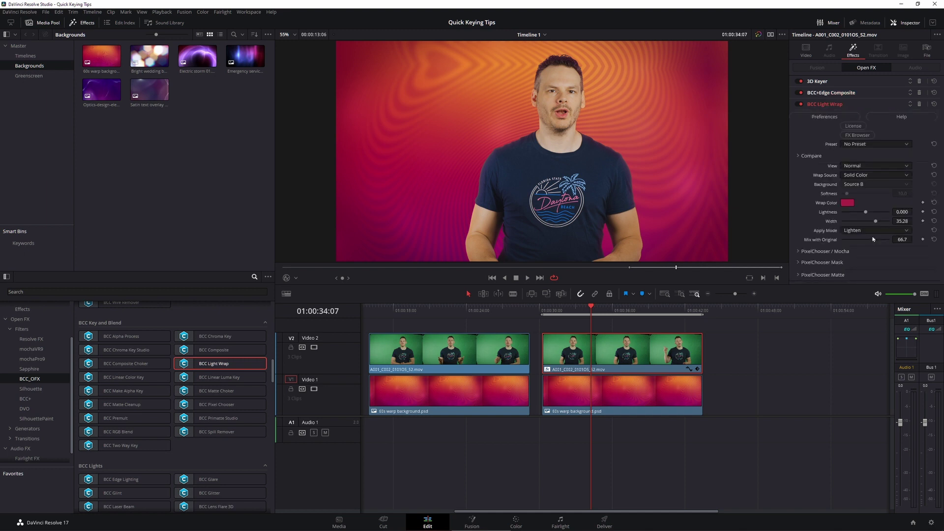
# Turn on the Light Wrap PixelChooser and set its mask shape to Rectangle.
pyautogui.click(799, 263)
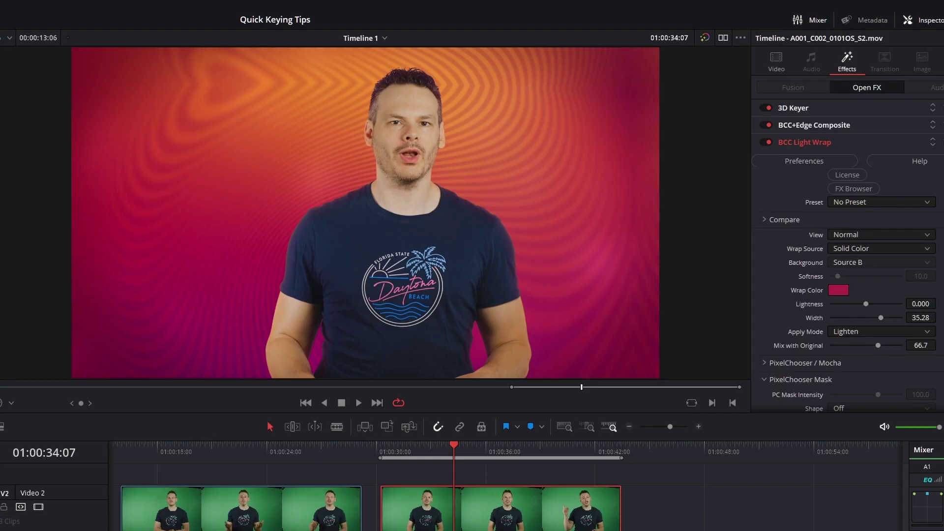
pyautogui.scroll(-5, 875, 206)
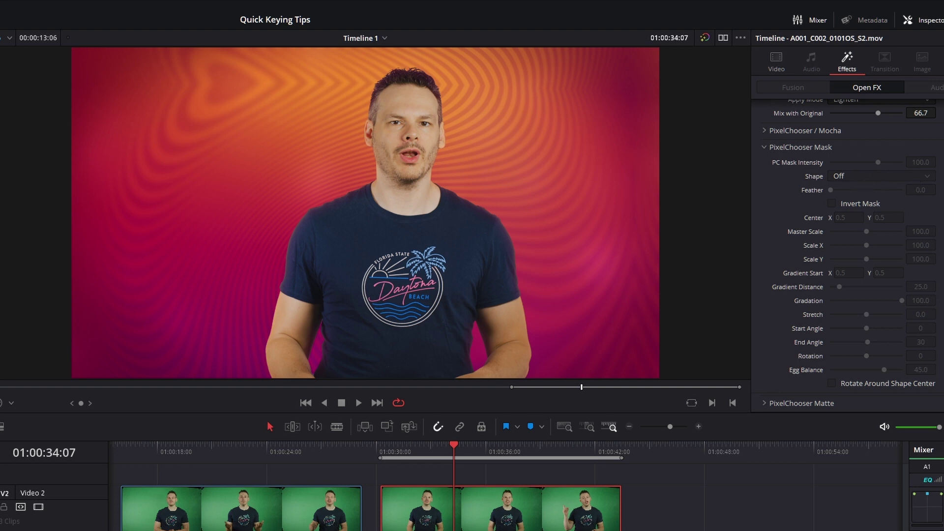
pyautogui.click(802, 131)
pyautogui.click(861, 146)
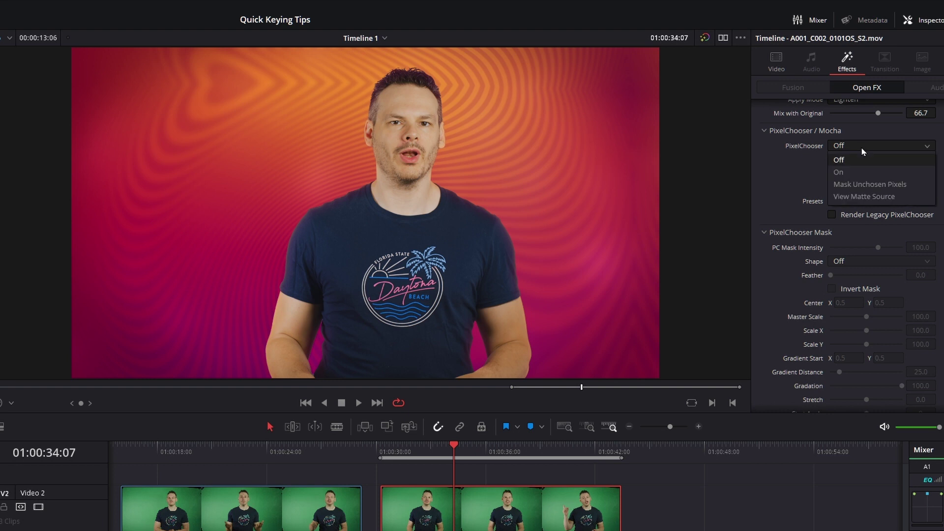
pyautogui.click(864, 172)
pyautogui.click(762, 130)
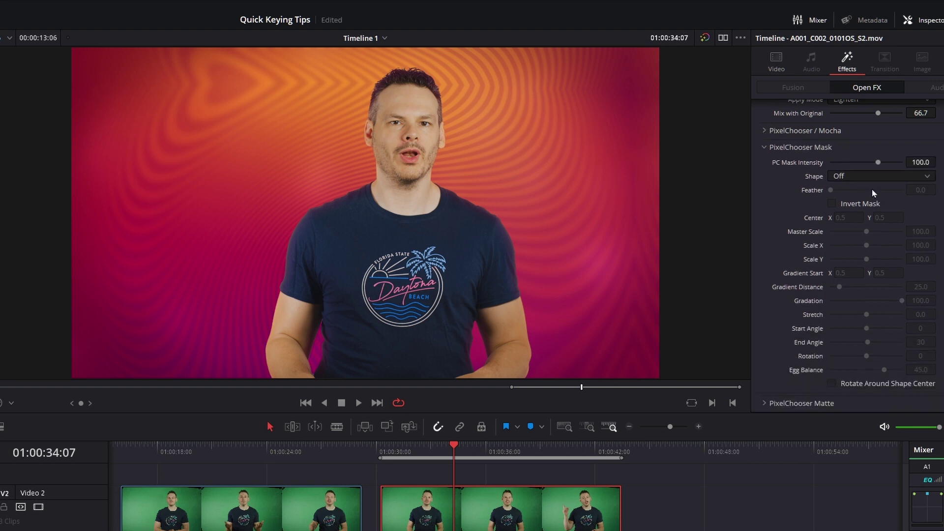
pyautogui.click(897, 175)
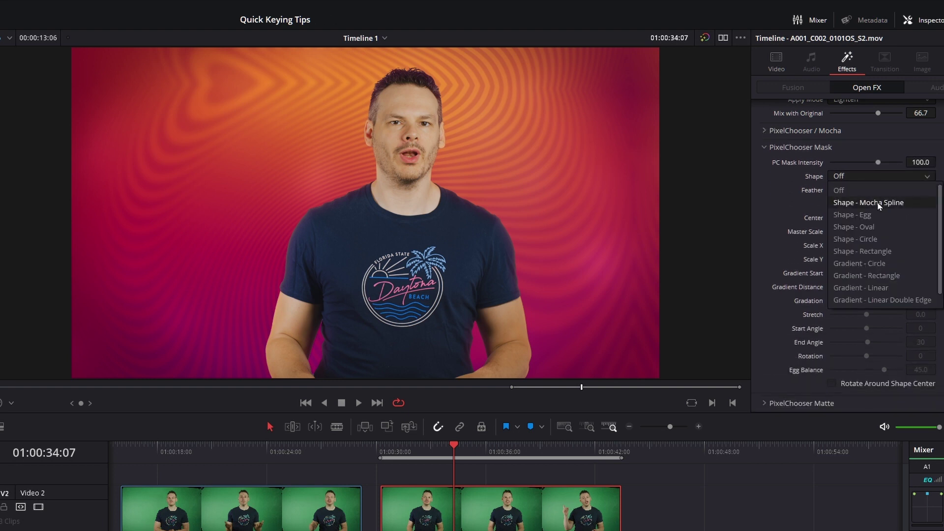
pyautogui.click(901, 251)
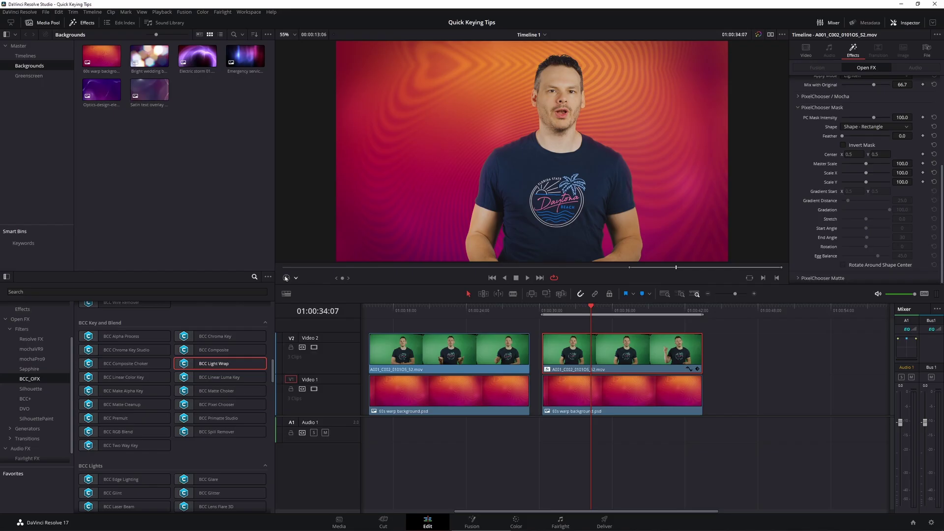
# Size and move the rectangle mask over the body below the neck, feathered to 121, checking the matte view.
pyautogui.click(286, 278)
pyautogui.moveTo(632, 208); pyautogui.dragTo(670, 255)
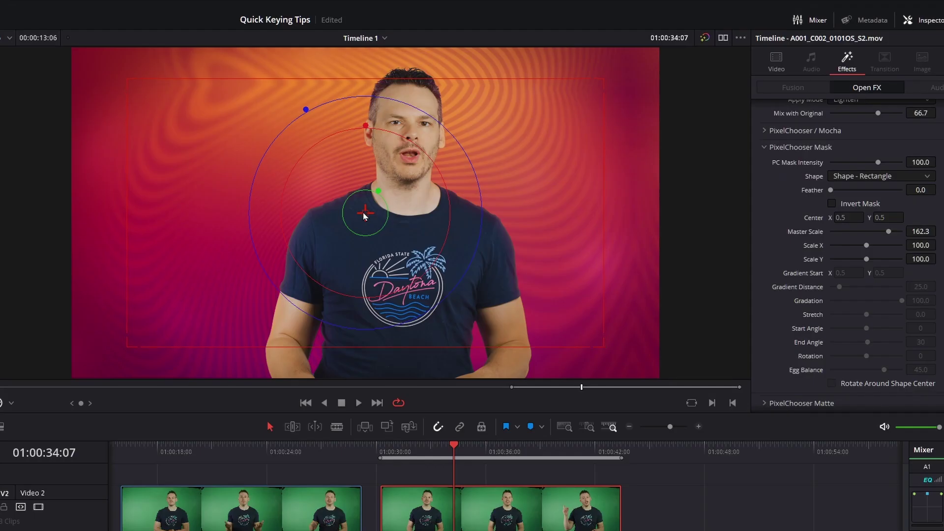
pyautogui.moveTo(531, 151); pyautogui.dragTo(547, 214)
pyautogui.click(806, 131)
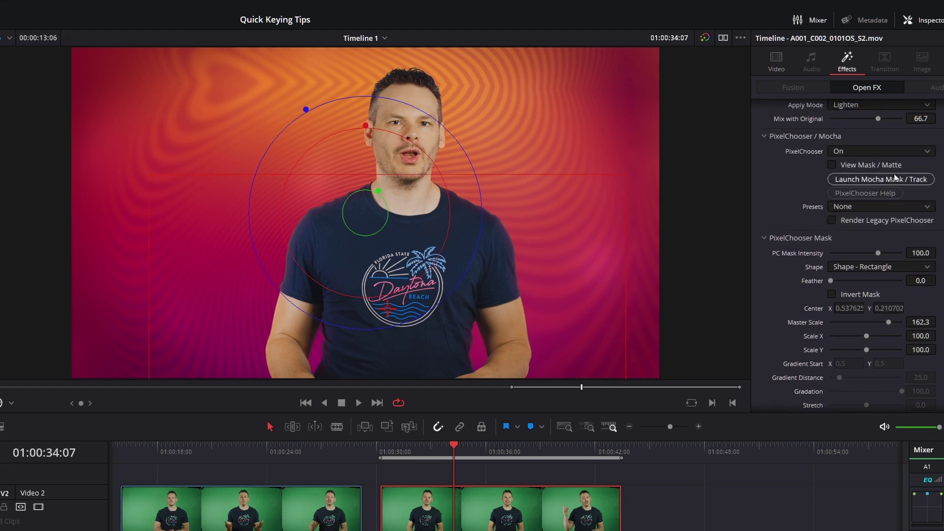
pyautogui.click(868, 166)
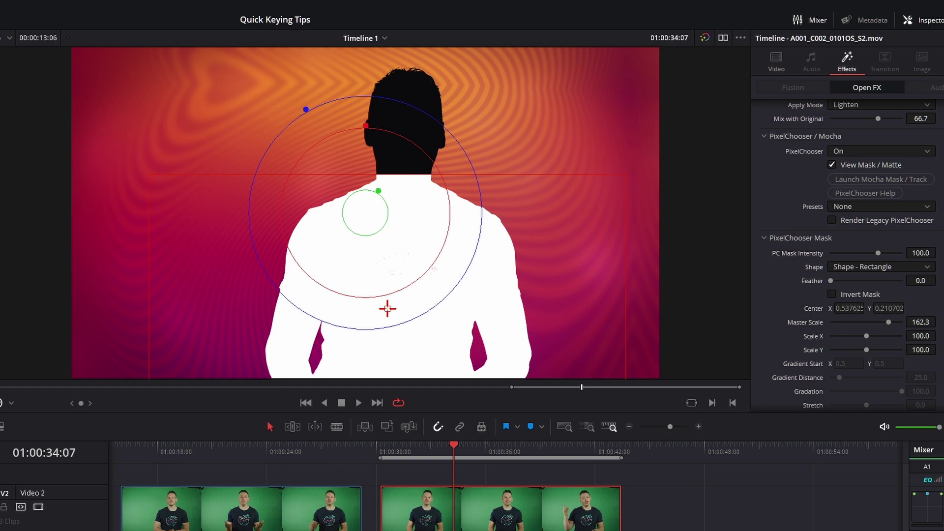
pyautogui.moveTo(834, 280); pyautogui.dragTo(853, 283)
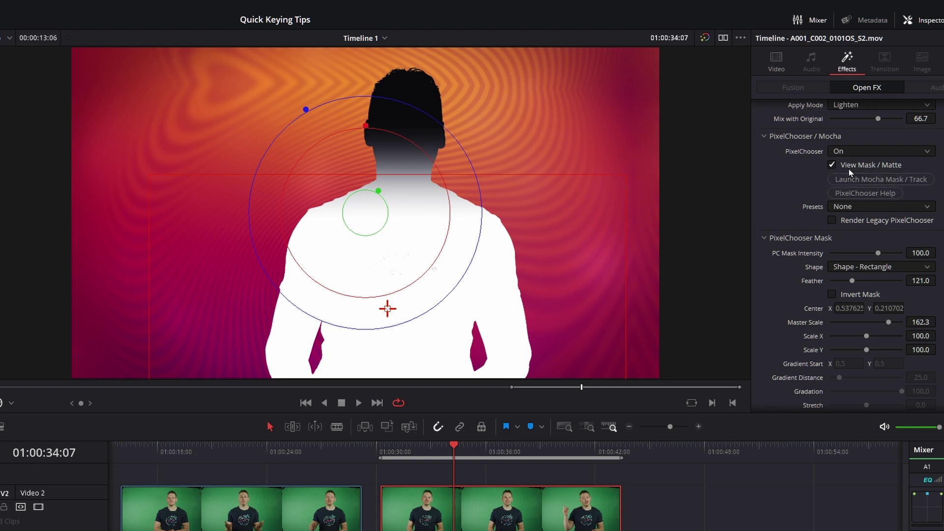
pyautogui.click(832, 165)
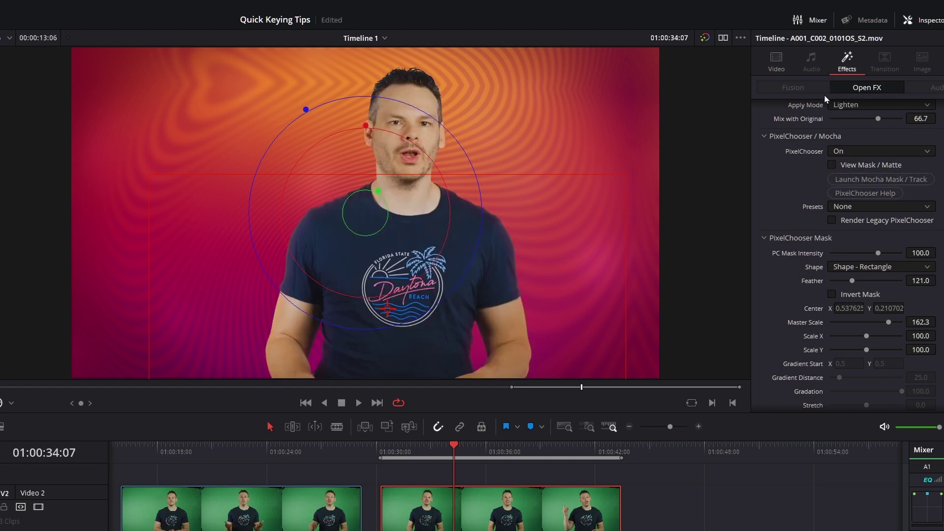
# Compare Light Wrap off/on, lower Mix with Original below 66.7, and re-enable BCC+Edge Composite and Light Wrap.
pyautogui.scroll(5, 831, 165)
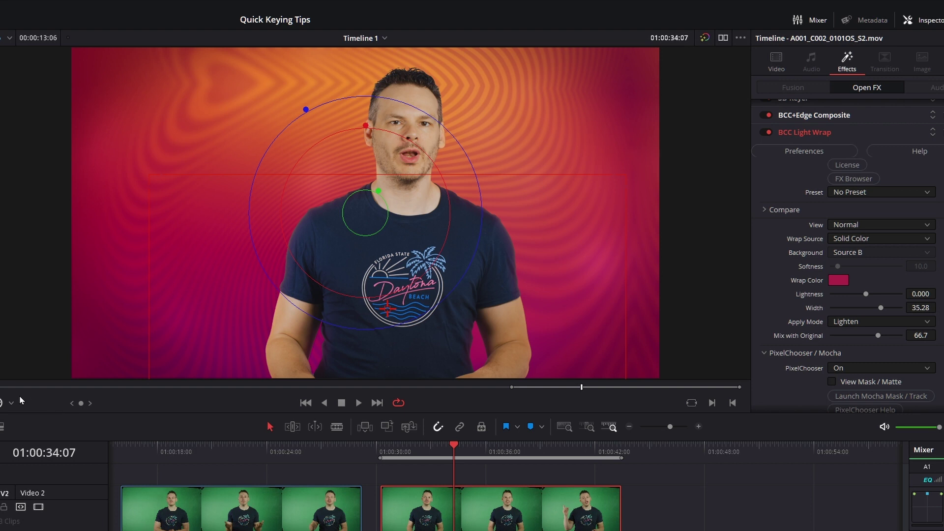
pyautogui.click(767, 133)
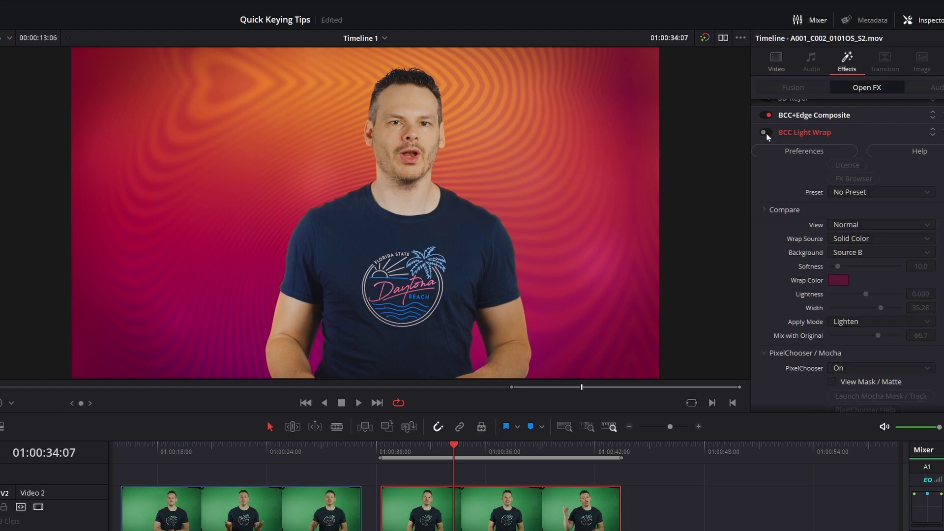
pyautogui.click(764, 132)
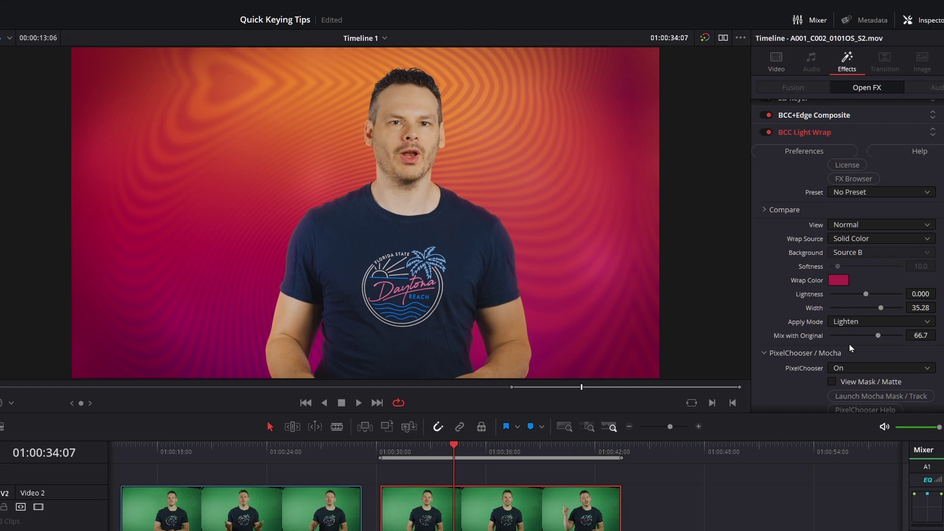
pyautogui.moveTo(877, 334); pyautogui.dragTo(856, 338)
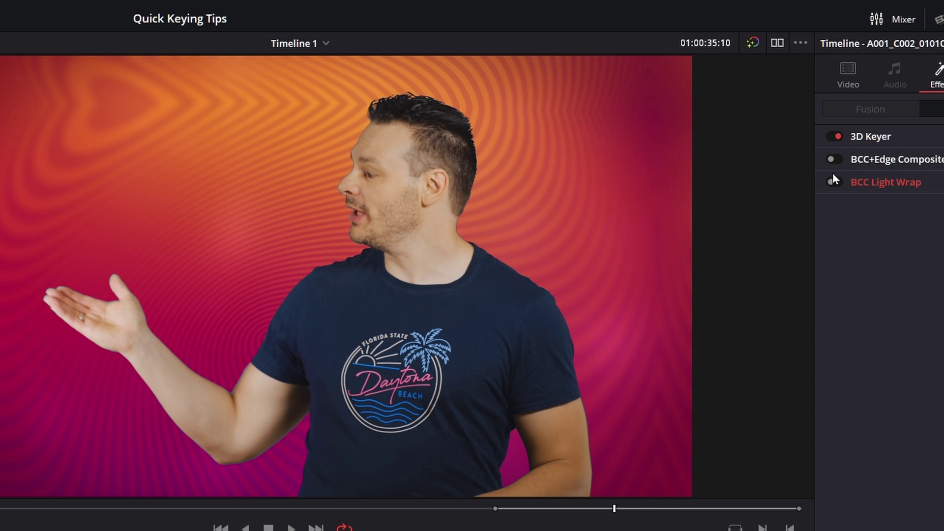
pyautogui.click(833, 159)
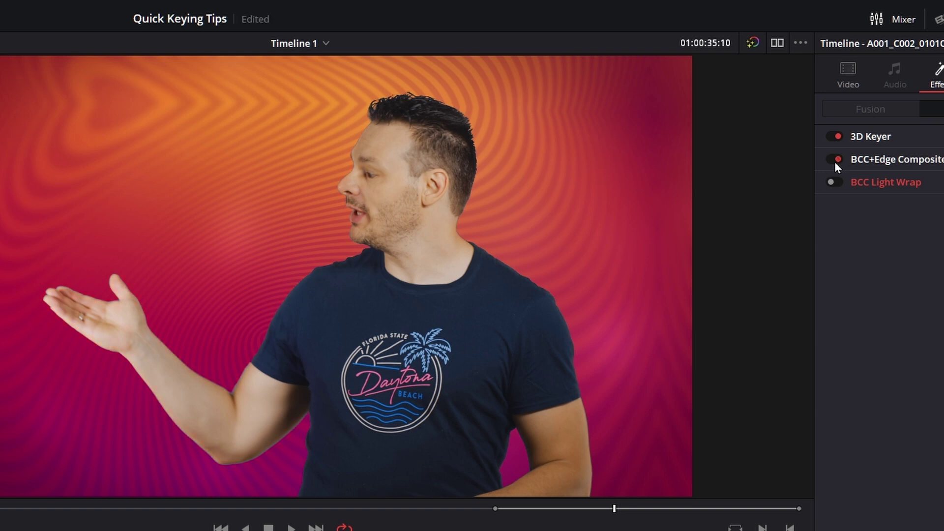
pyautogui.click(832, 182)
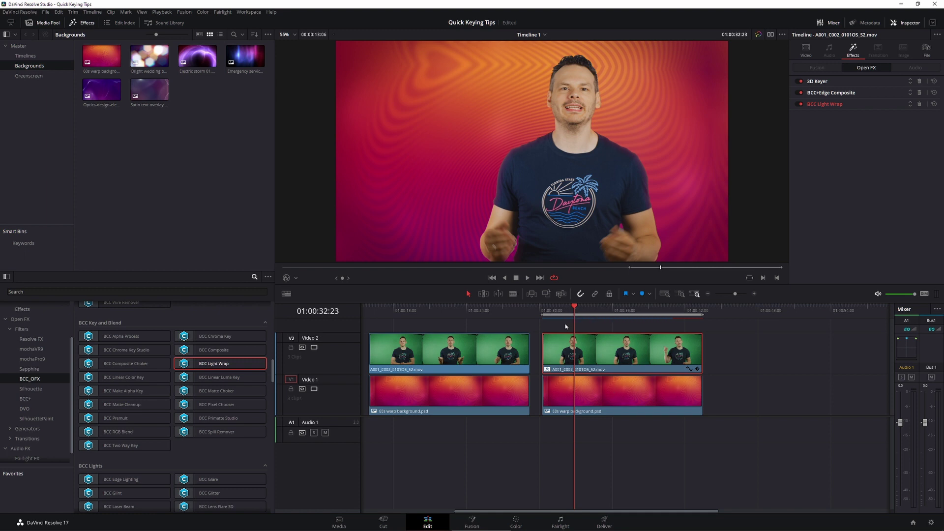
pyautogui.press('space')
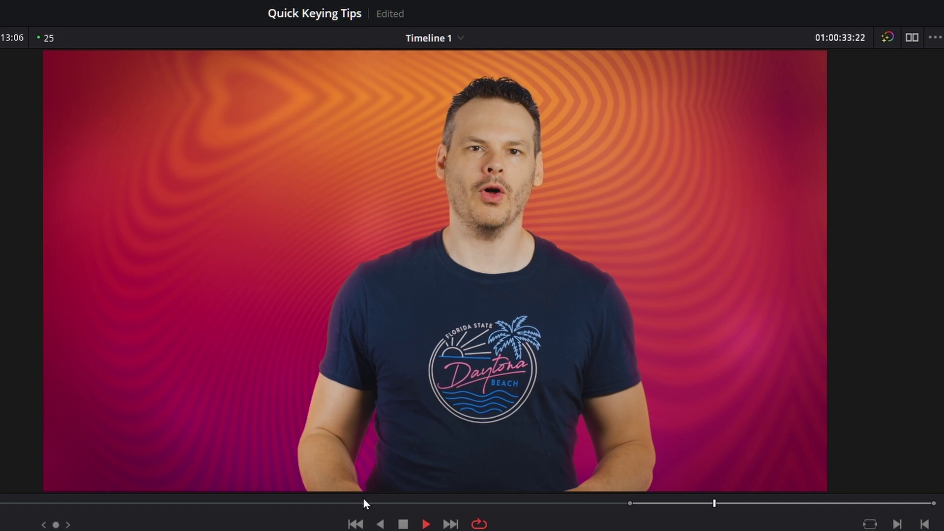
pyautogui.press('space')
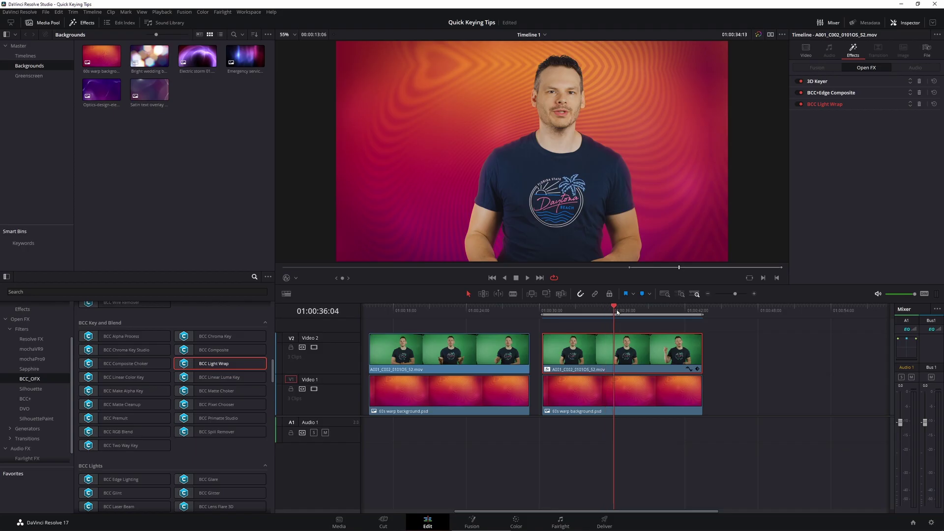